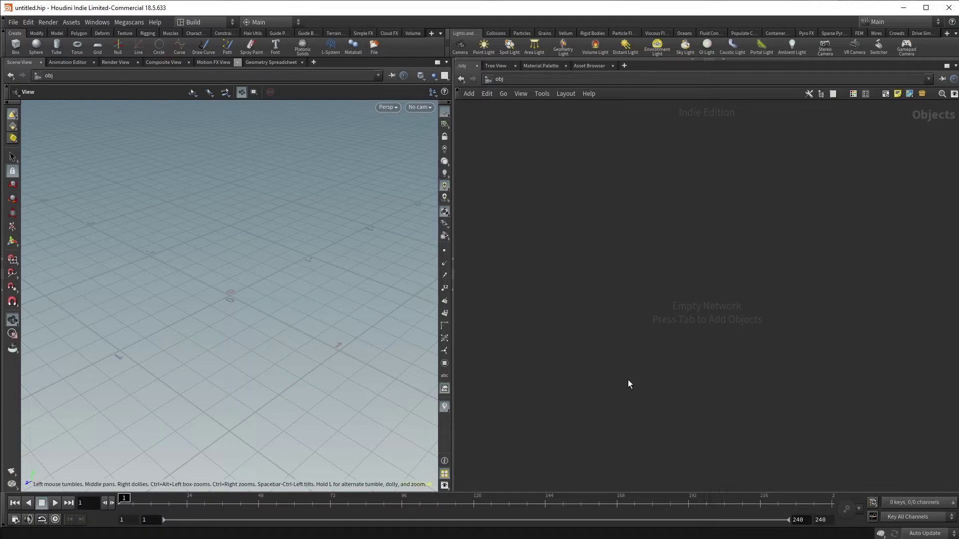
# Create a Geometry node geo1 and go inside it
pyautogui.press('Tab')
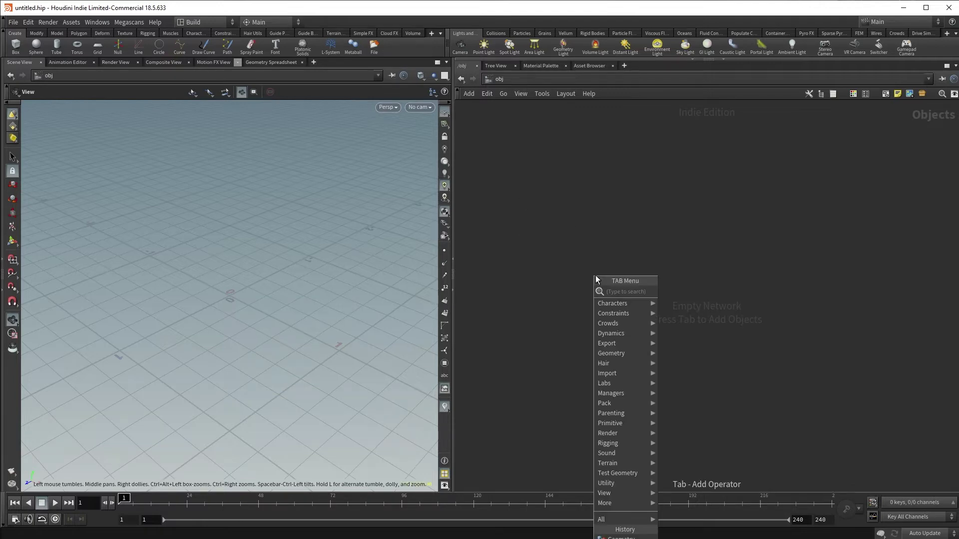
pyautogui.press('Return')
pyautogui.click(596, 275)
pyautogui.doubleClick(595, 275)
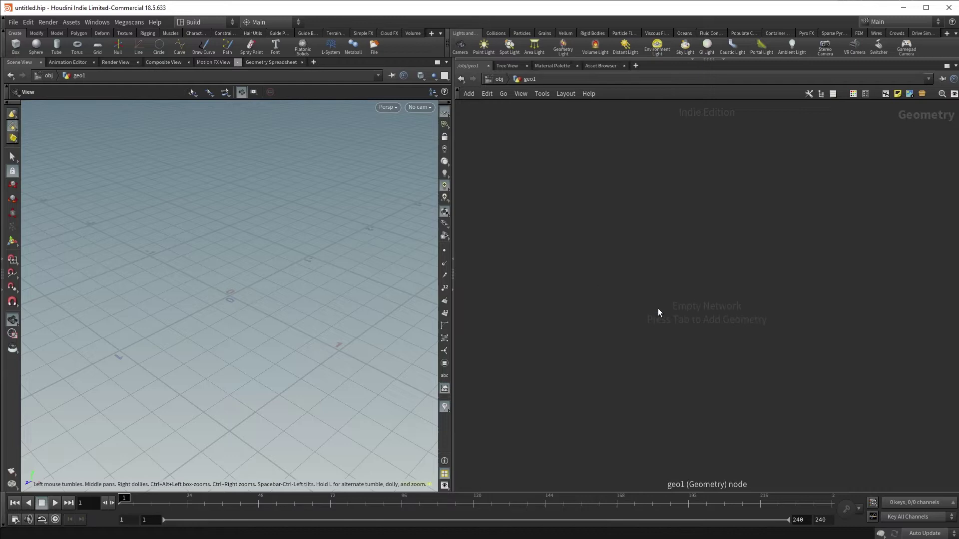
# Add a Copy to Points node (copytopoints1) inside geo1
pyautogui.press('Tab')
pyautogui.write('copy')
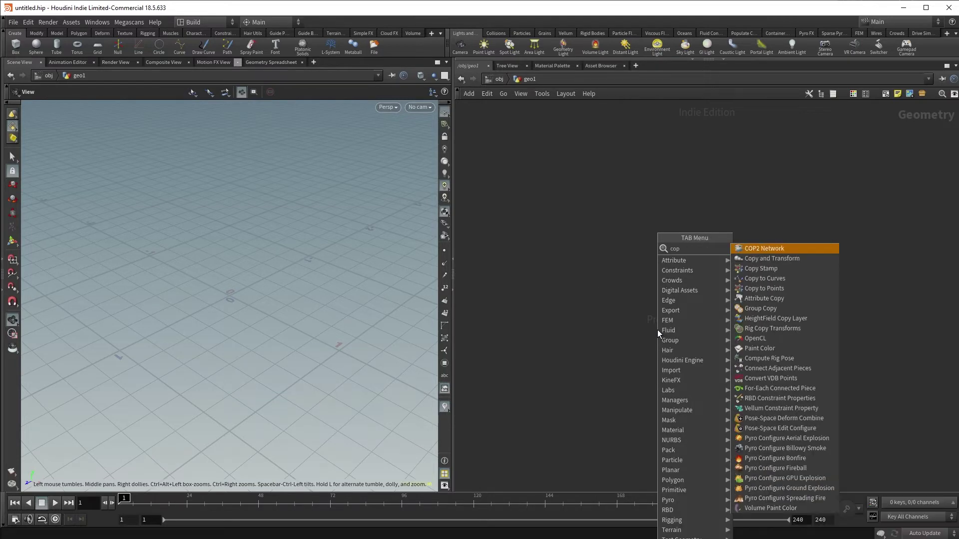
pyautogui.press('Down')
pyautogui.press('Down')
pyautogui.press('Down')
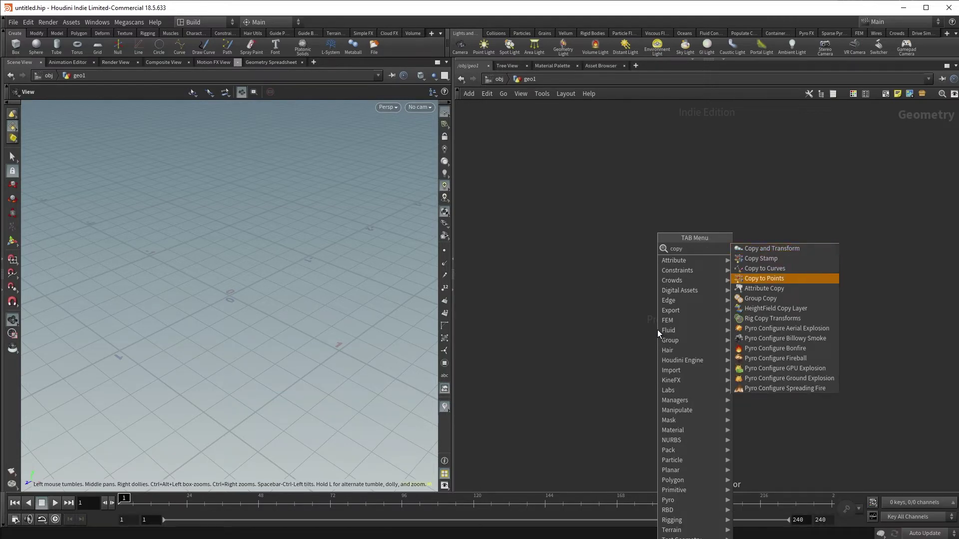
pyautogui.press('Return')
pyautogui.click(655, 345)
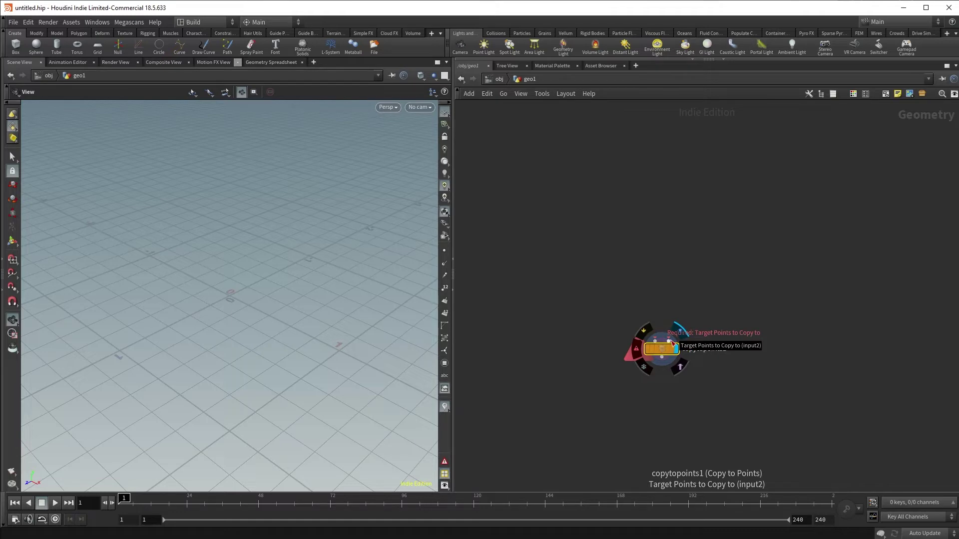
# Add a Grid node and wire it into copytopoints1's target points input
pyautogui.press('Tab')
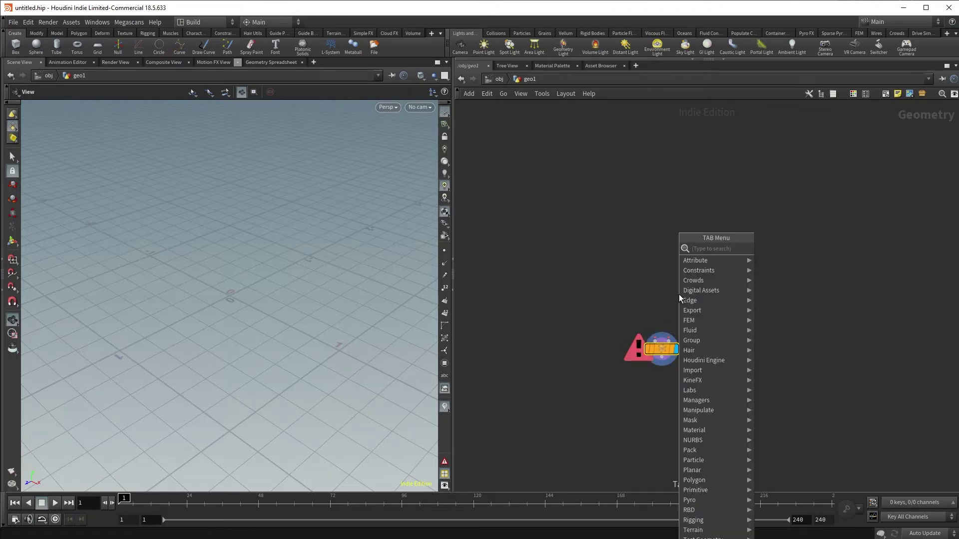
pyautogui.write('box')
pyautogui.press('Return')
pyautogui.click(679, 295)
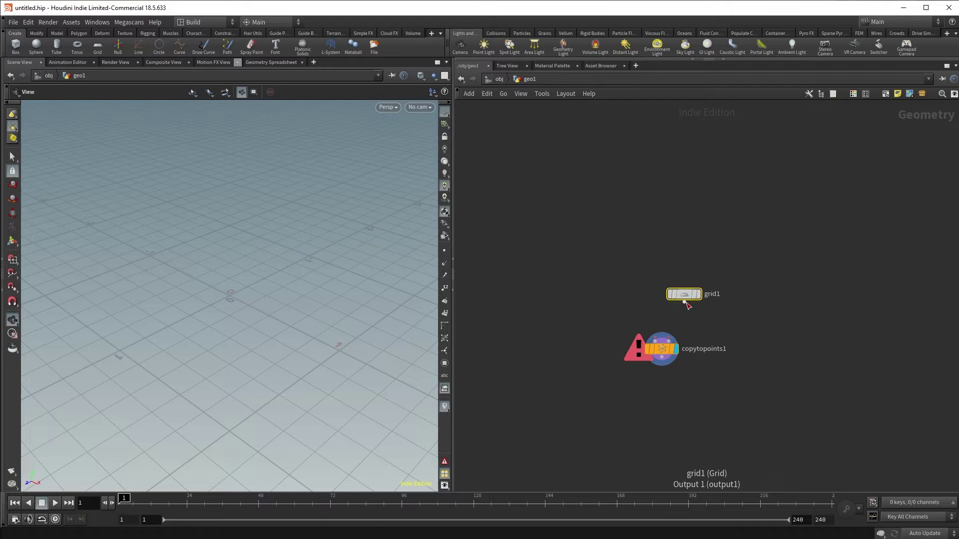
pyautogui.moveTo(684, 303); pyautogui.dragTo(668, 341)
pyautogui.click(604, 330)
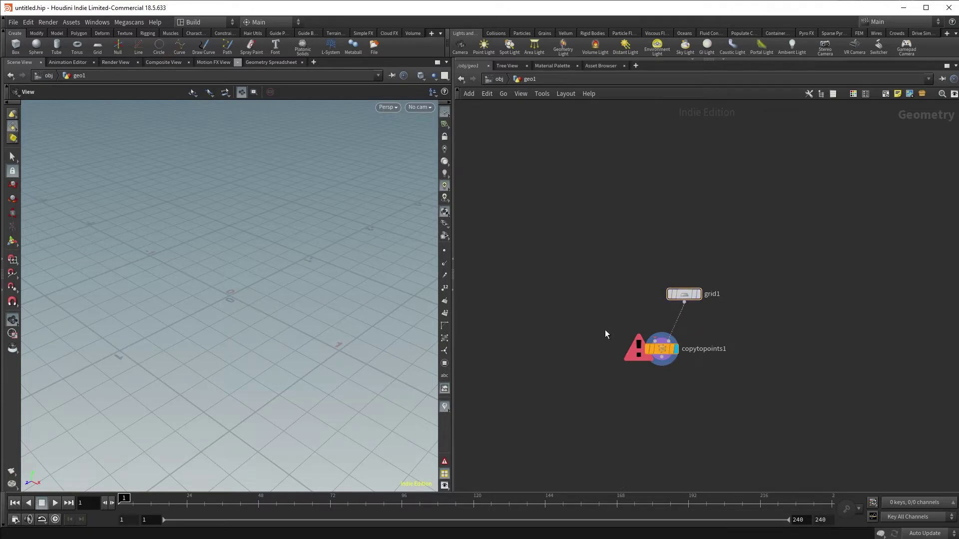
# Wire a Test Geometry: Pig Head into copytopoints1's first input and frame the copies
pyautogui.press('Tab')
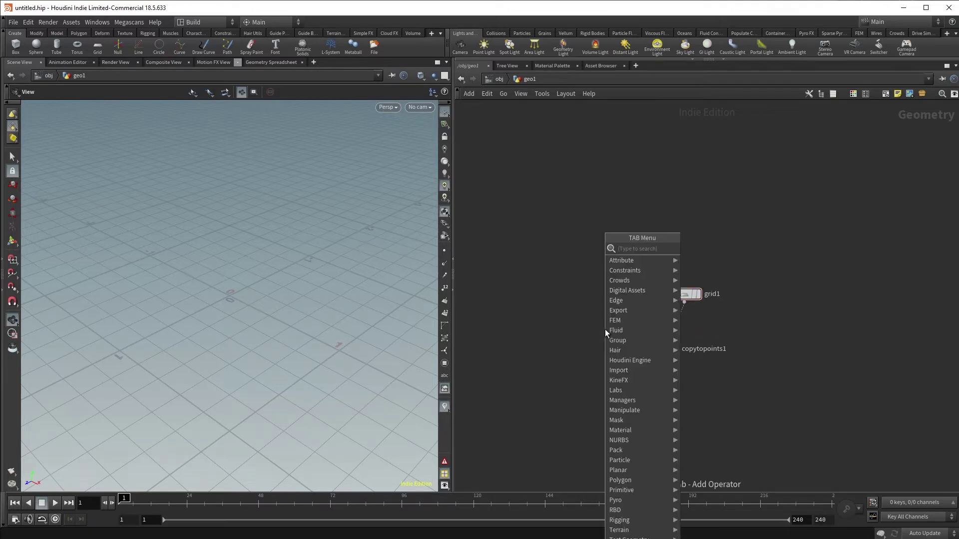
pyautogui.write('pigh')
pyautogui.press('Return')
pyautogui.click(607, 318)
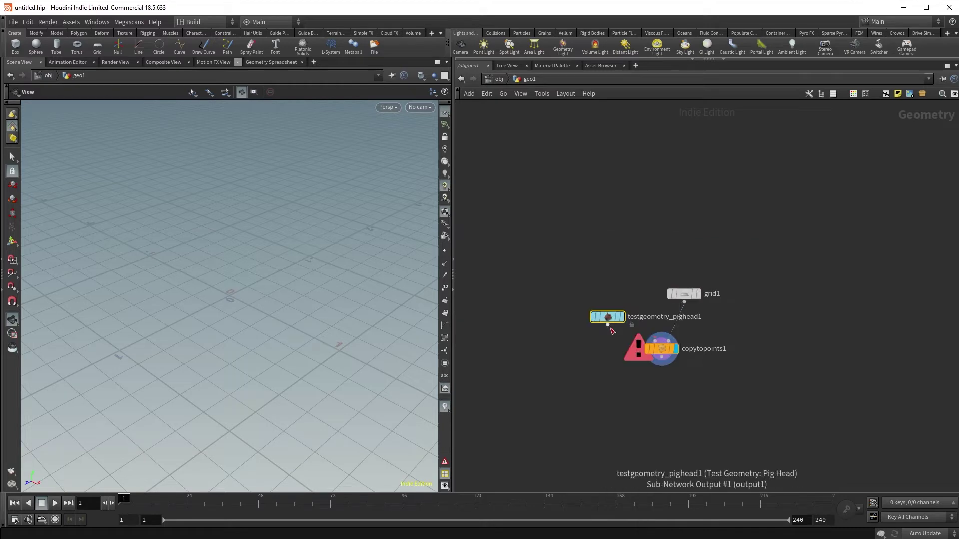
pyautogui.moveTo(608, 325); pyautogui.dragTo(658, 349)
pyautogui.click(660, 350)
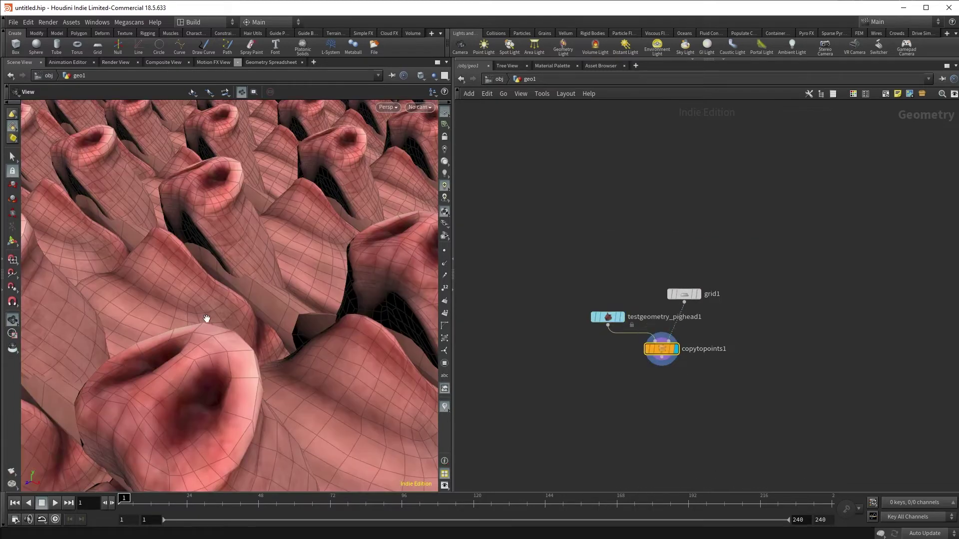
pyautogui.press('g')
pyautogui.moveTo(223, 317); pyautogui.dragTo(257, 342)
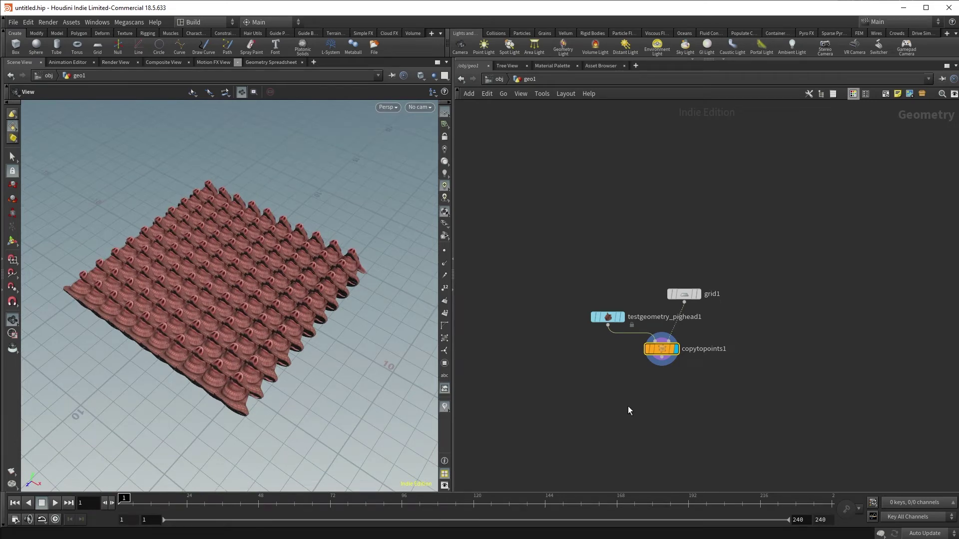
# Set copytopoints1's Source Group to the pig head's PigEyes group
pyautogui.press('p')
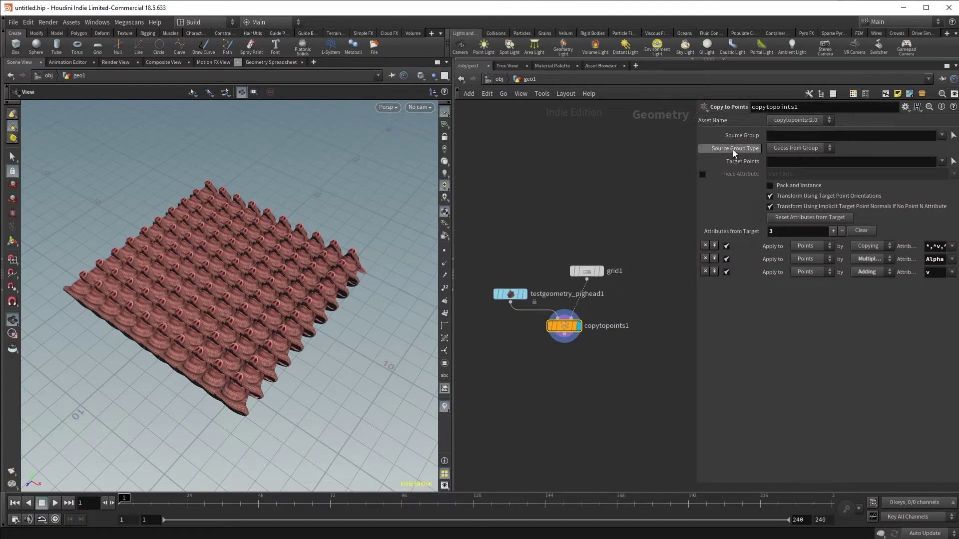
pyautogui.moveTo(735, 137)
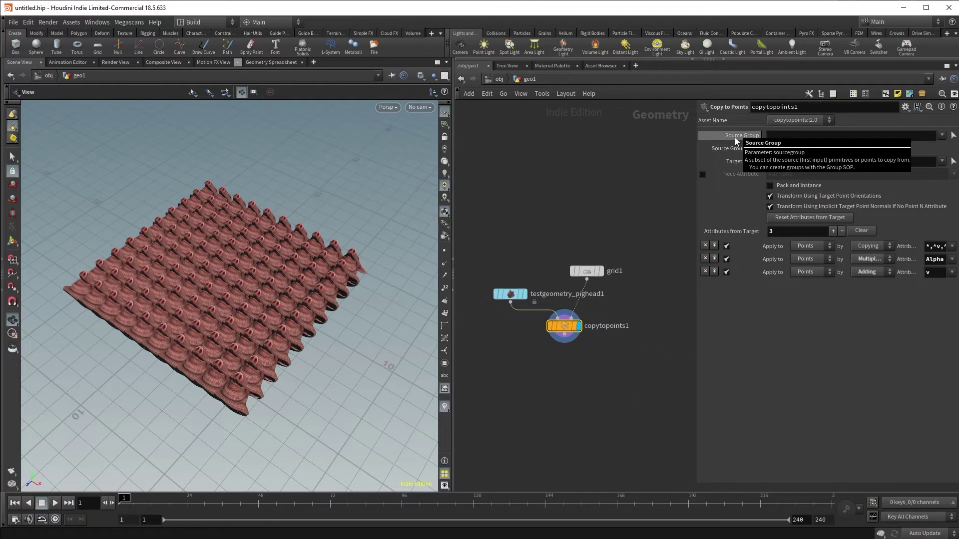
pyautogui.click(941, 134)
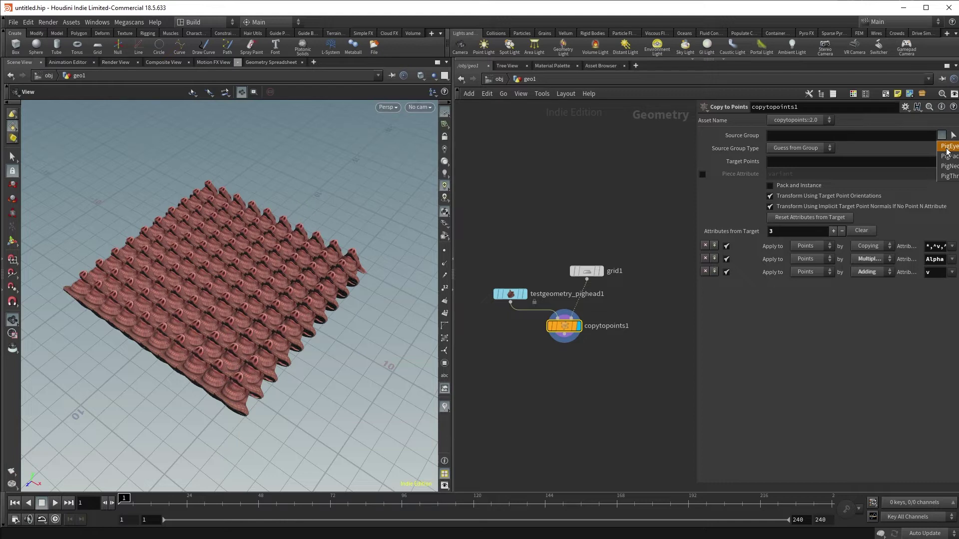
pyautogui.click(948, 147)
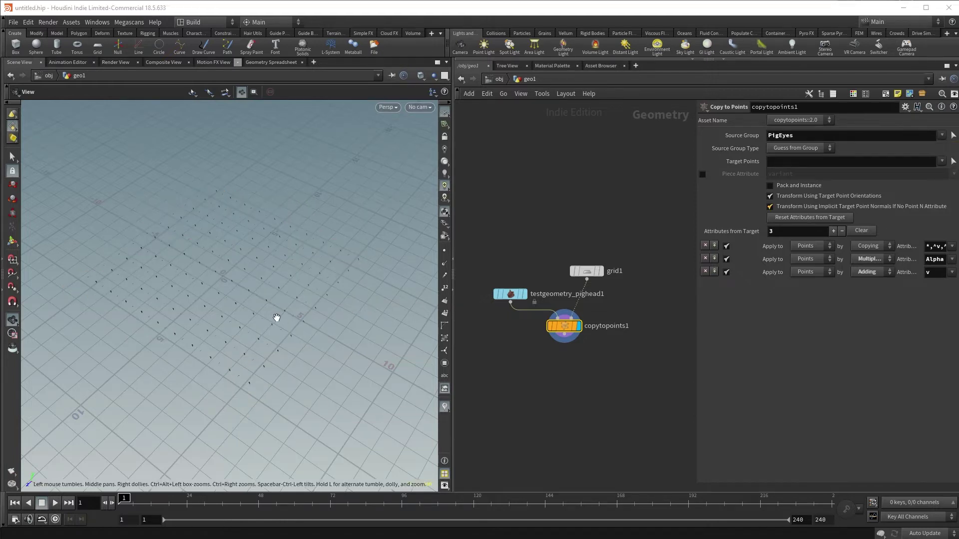
pyautogui.scroll(8, 277, 317)
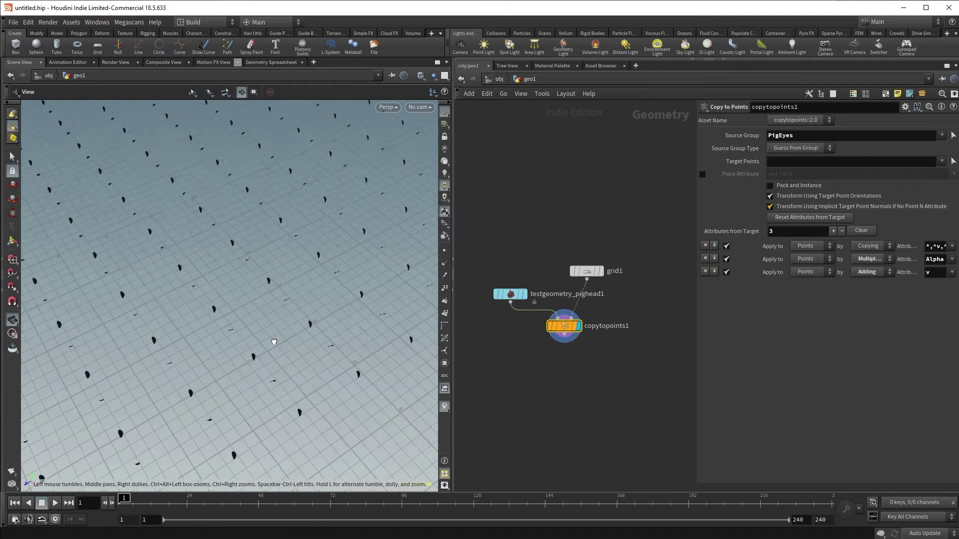
pyautogui.click(839, 136)
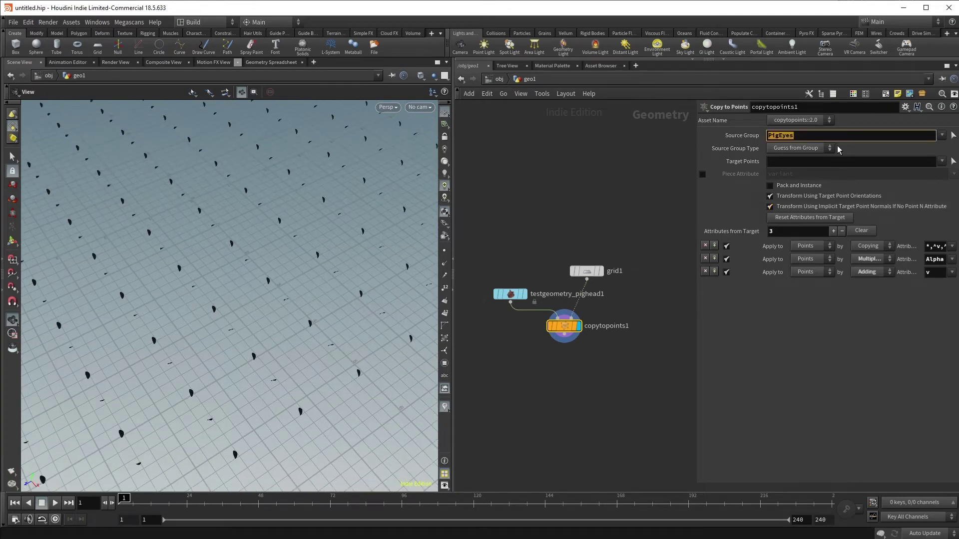
# Clear the PigEyes source group, try picking pig head primitives, then undo
pyautogui.press('BackSpace')
pyautogui.press('Return')
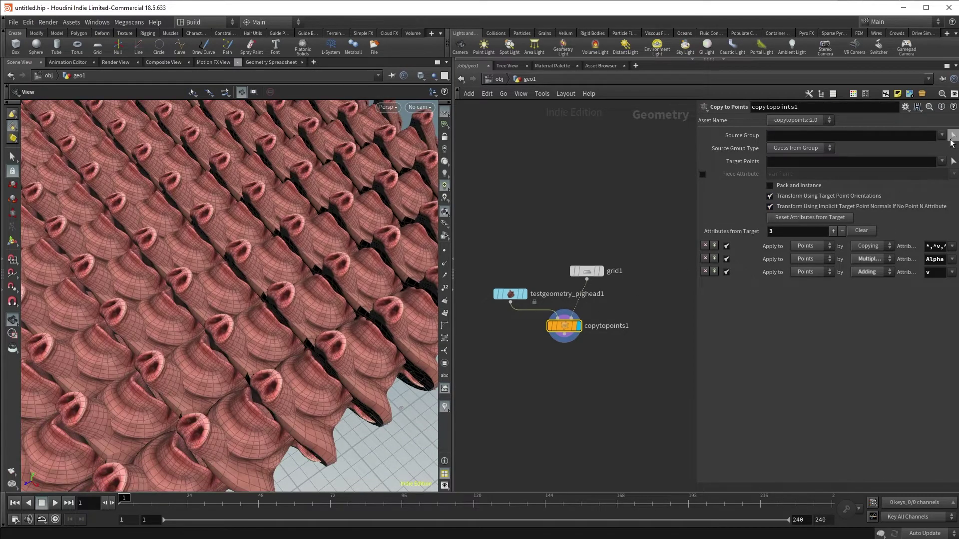
pyautogui.click(953, 135)
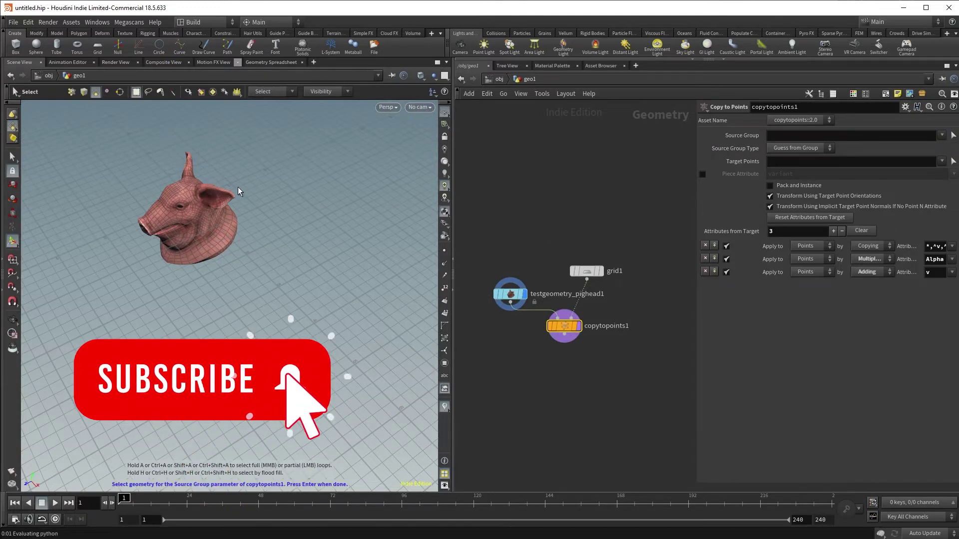
pyautogui.moveTo(241, 184); pyautogui.dragTo(195, 265)
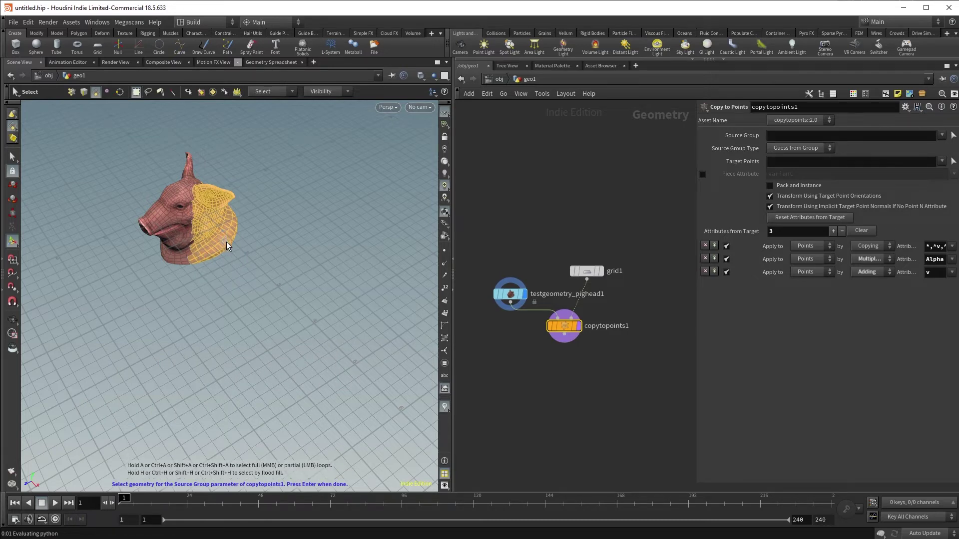
pyautogui.press('Return')
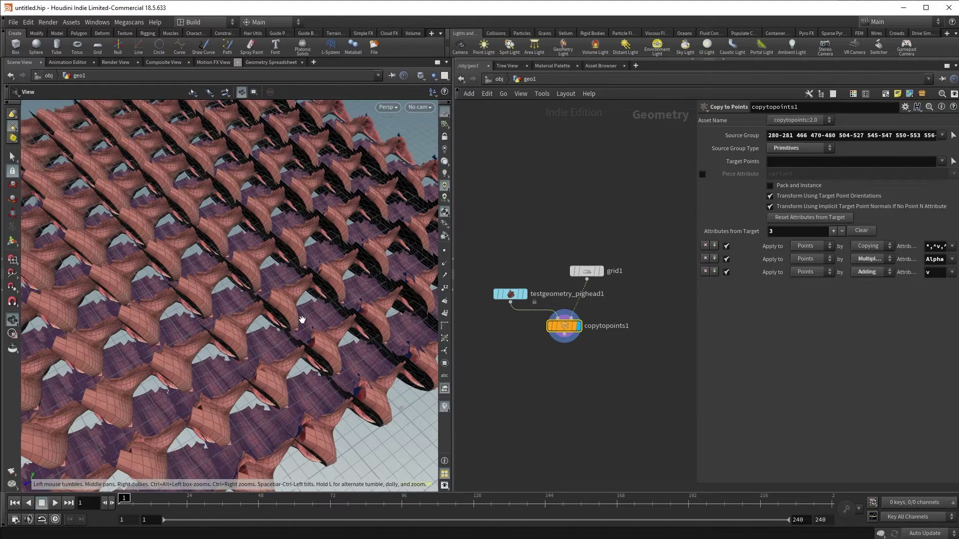
pyautogui.scroll(2, 304, 315)
pyautogui.scroll(-4, 304, 315)
pyautogui.moveTo(303, 315); pyautogui.dragTo(356, 370)
pyautogui.hotkey('ctrl', 'z')
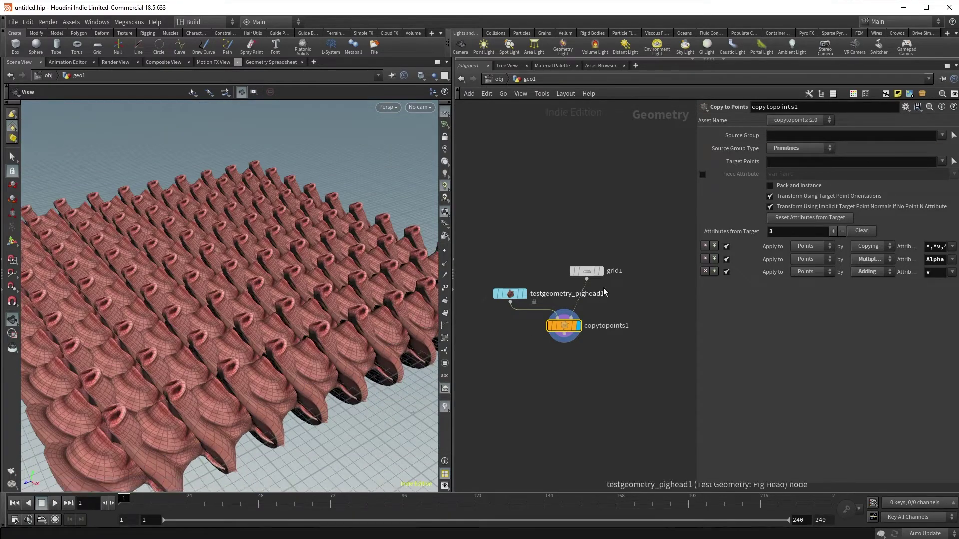
# Box-select a block of grid points as copytopoints1's Target Points
pyautogui.moveTo(583, 274); pyautogui.dragTo(590, 247)
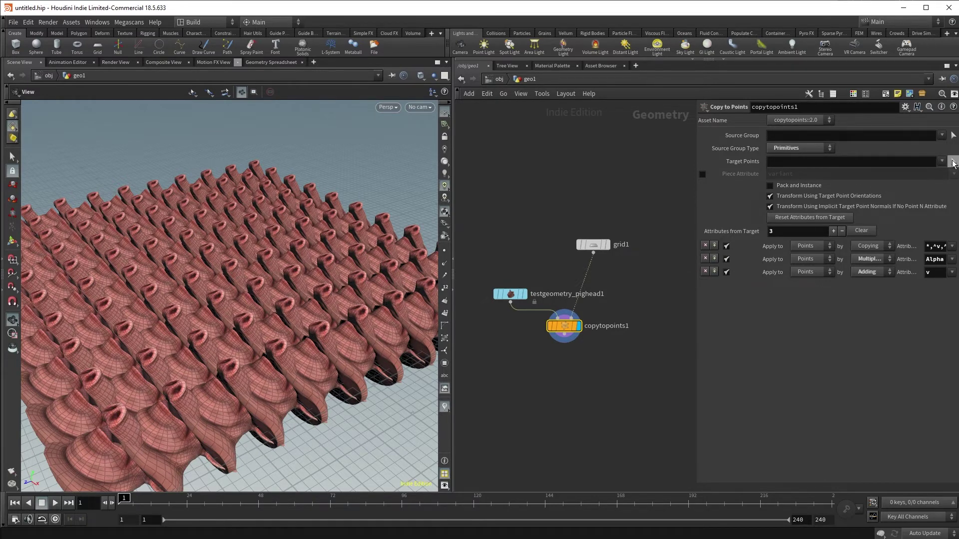
pyautogui.click(953, 163)
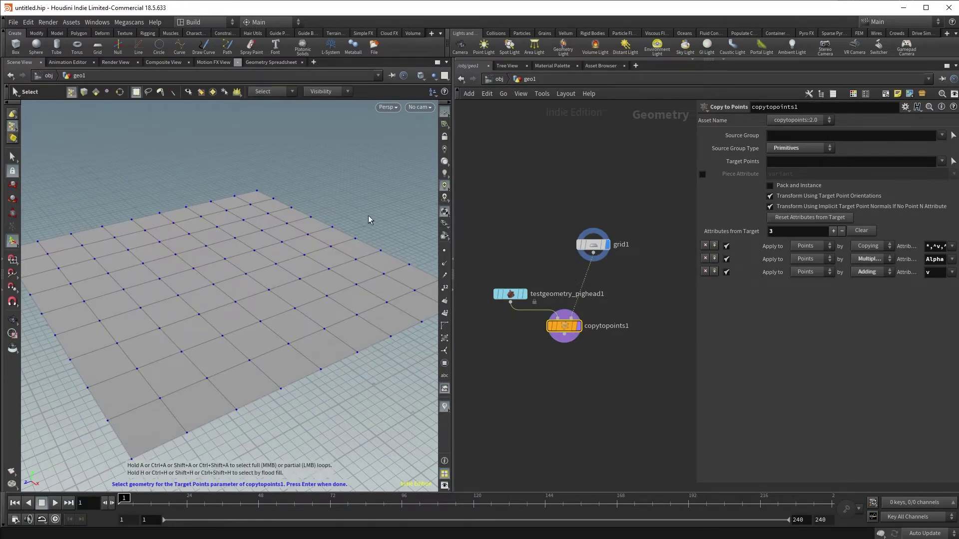
pyautogui.moveTo(365, 209); pyautogui.dragTo(245, 432)
pyautogui.press('Return')
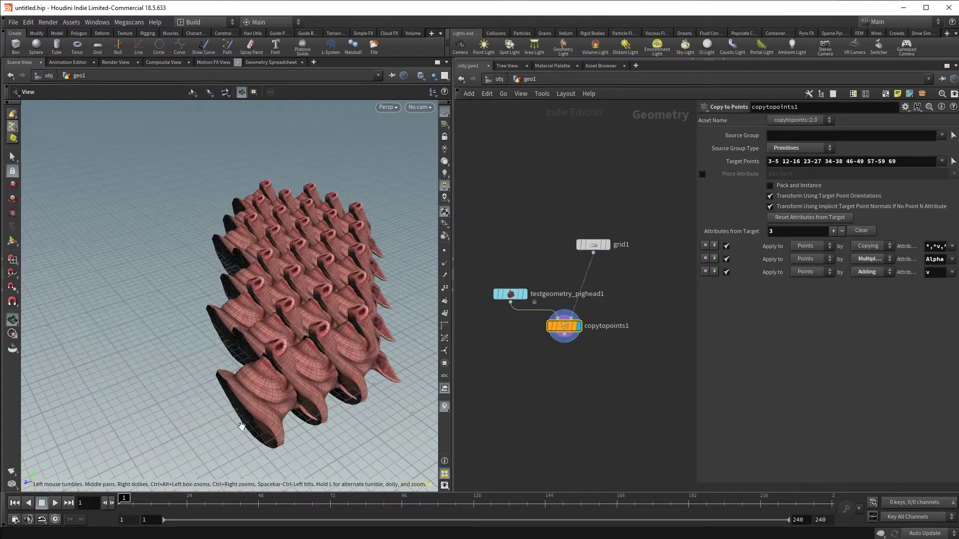
pyautogui.moveTo(255, 315); pyautogui.dragTo(282, 362)
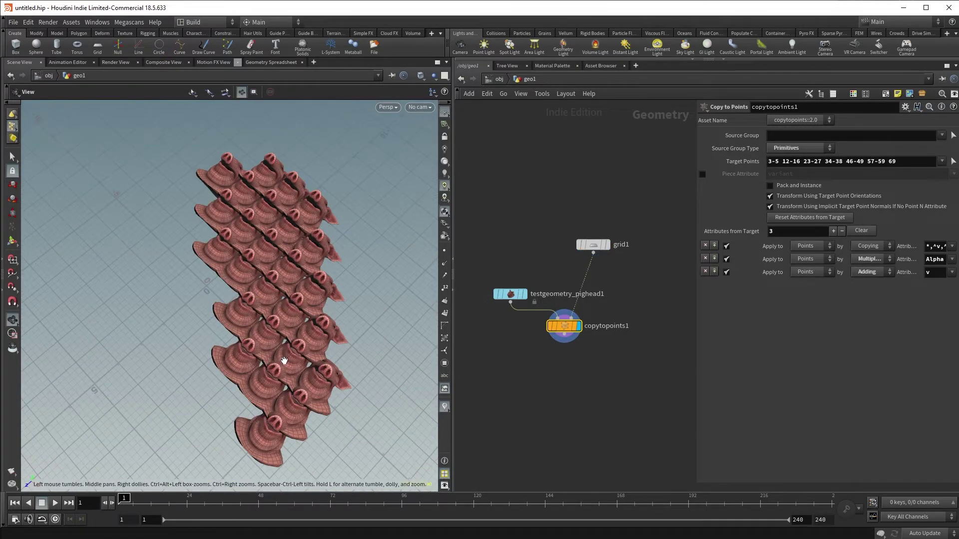
pyautogui.click(777, 163)
pyautogui.press('BackSpace')
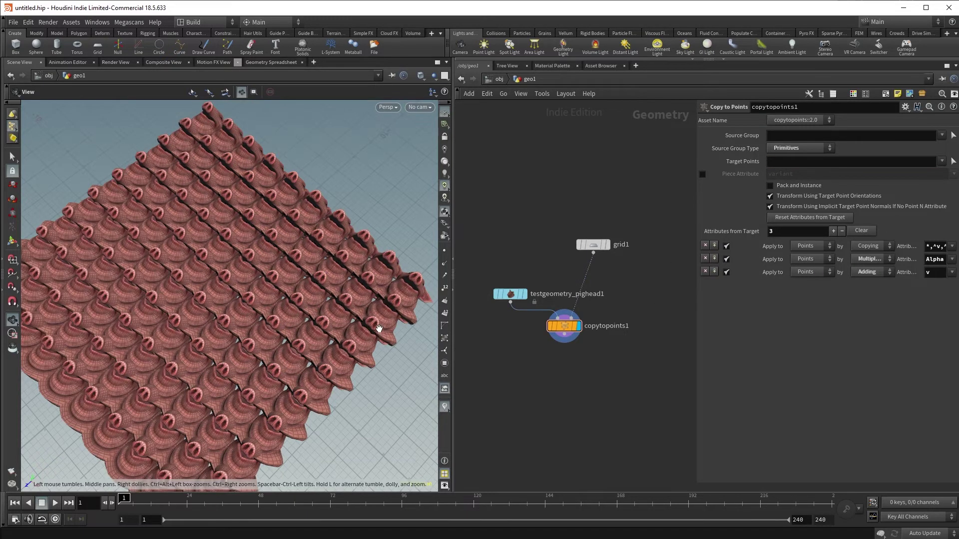
pyautogui.moveTo(359, 353); pyautogui.dragTo(342, 317)
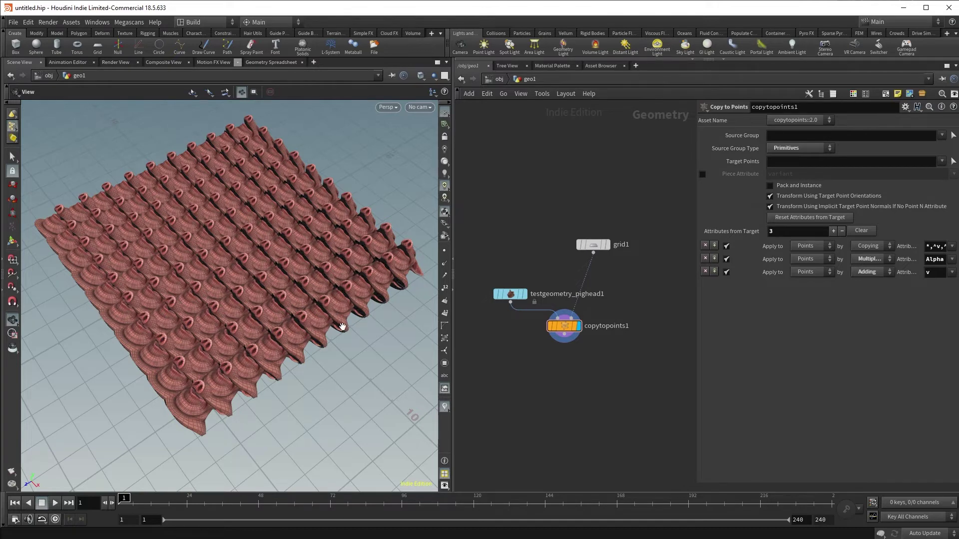
pyautogui.click(523, 293)
pyautogui.click(510, 295)
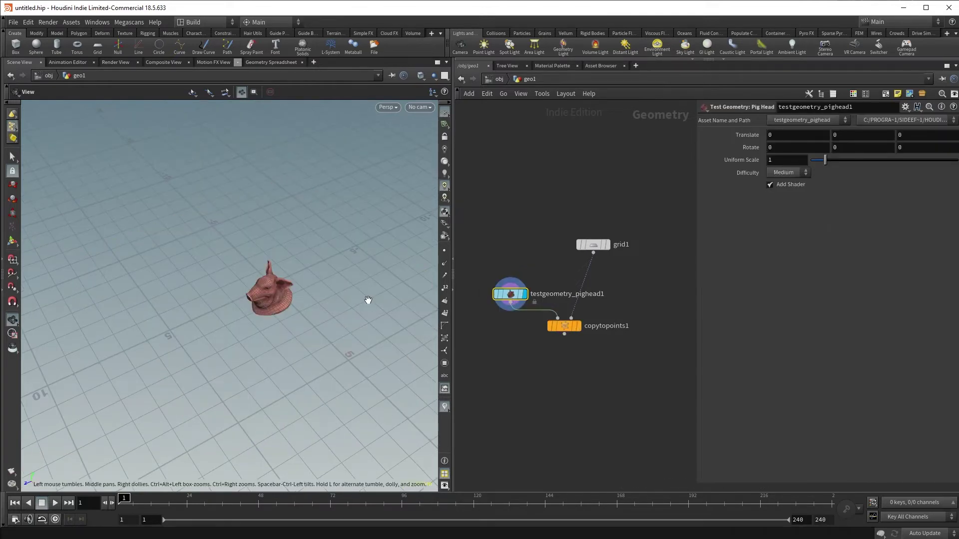
pyautogui.moveTo(368, 300); pyautogui.dragTo(344, 336)
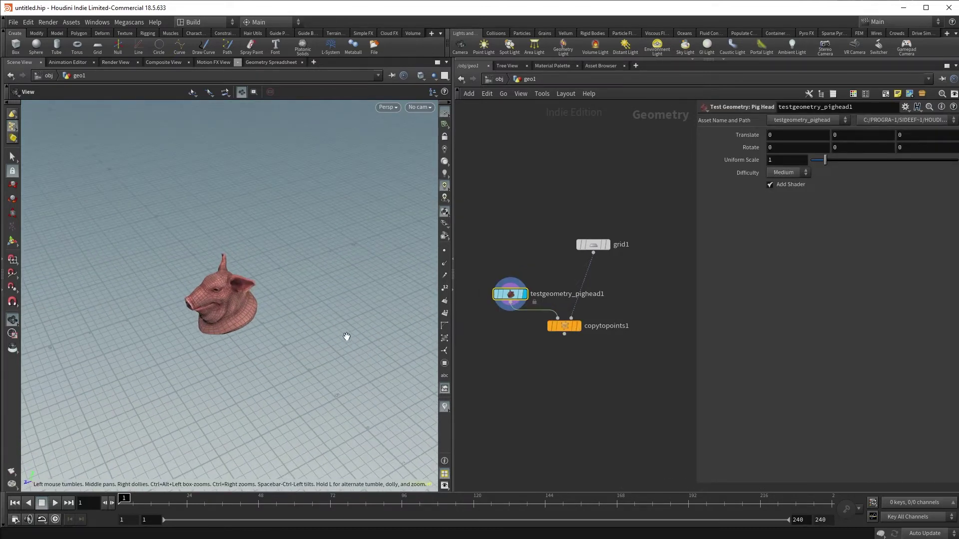
pyautogui.click(572, 327)
pyautogui.moveTo(567, 329); pyautogui.dragTo(582, 344)
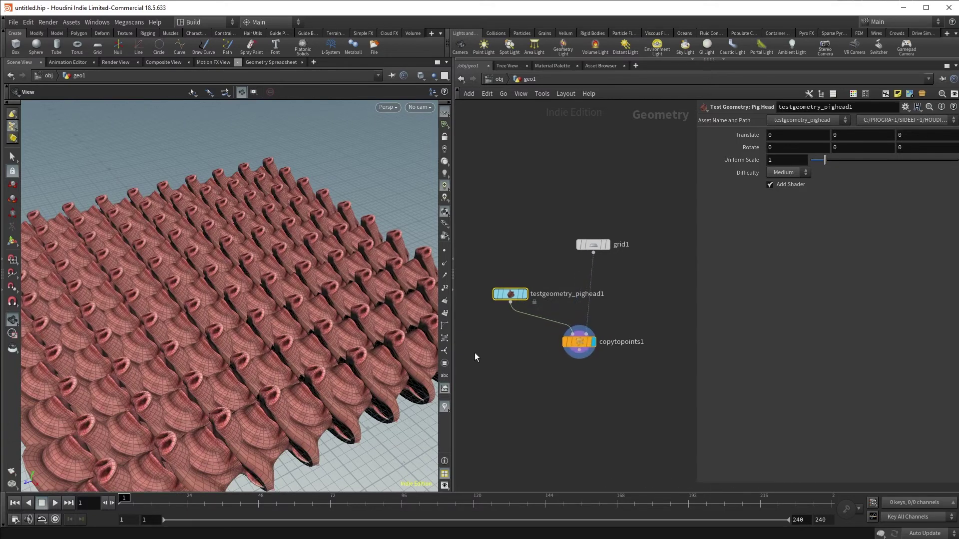
pyautogui.scroll(-5, 407, 353)
pyautogui.moveTo(407, 352); pyautogui.dragTo(422, 357)
pyautogui.click(579, 343)
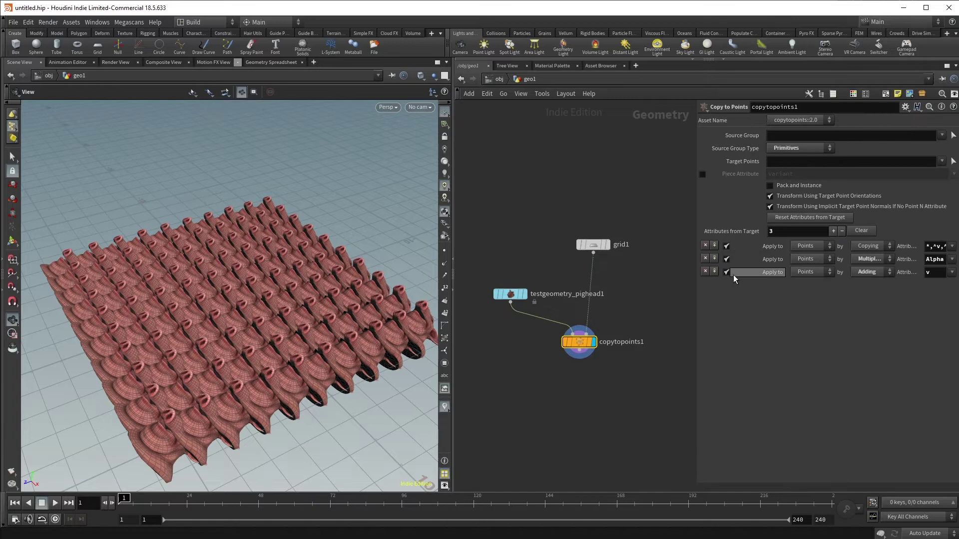
pyautogui.click(770, 207)
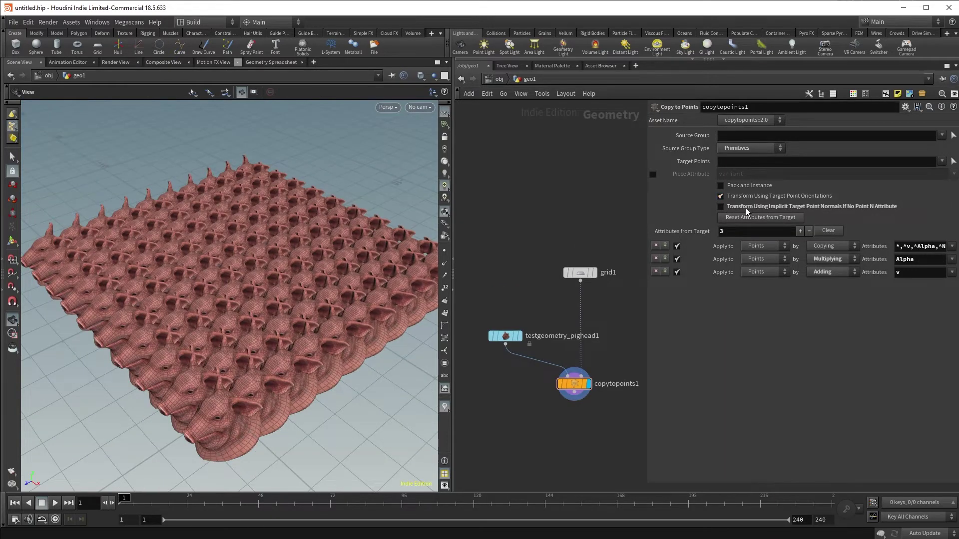
pyautogui.click(746, 209)
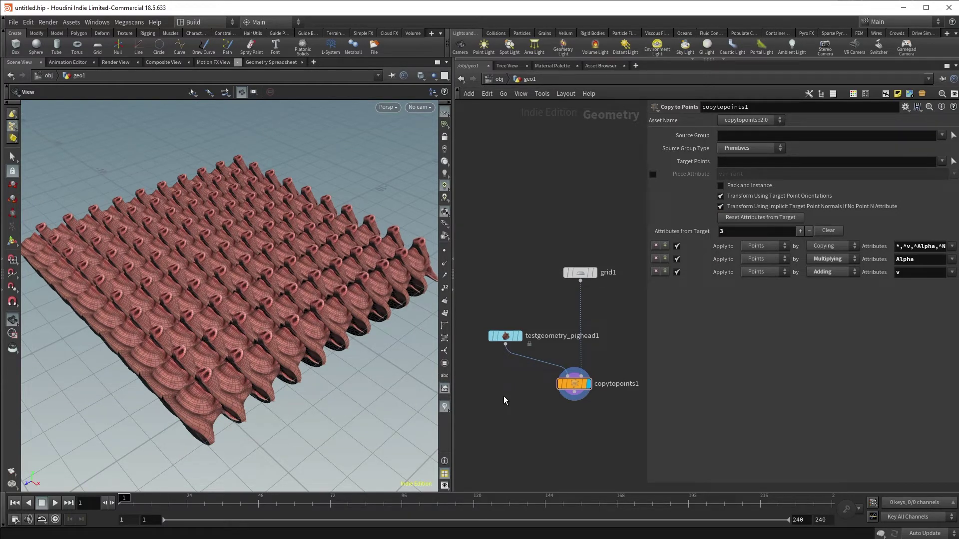
# Insert a Transform node after the pig head with Uniform Scale 0.5
pyautogui.press('Tab')
pyautogui.write('tran')
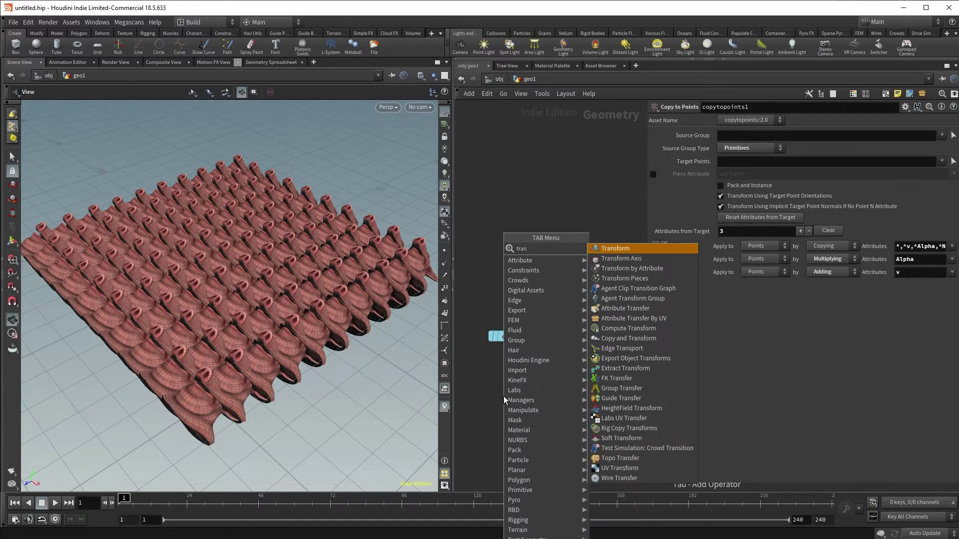
pyautogui.press('Return')
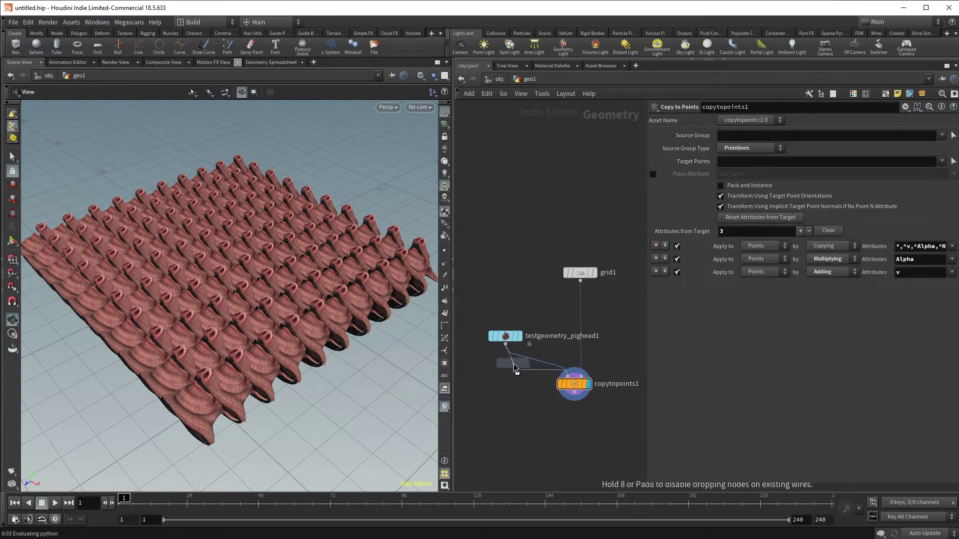
pyautogui.click(516, 371)
pyautogui.click(739, 224)
pyautogui.write('0.')
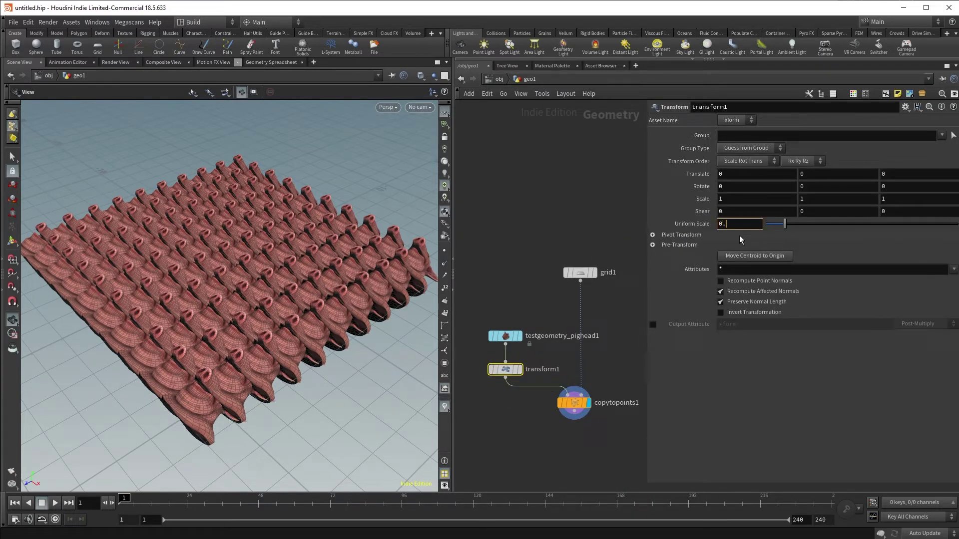
pyautogui.write('5')
pyautogui.press('Return')
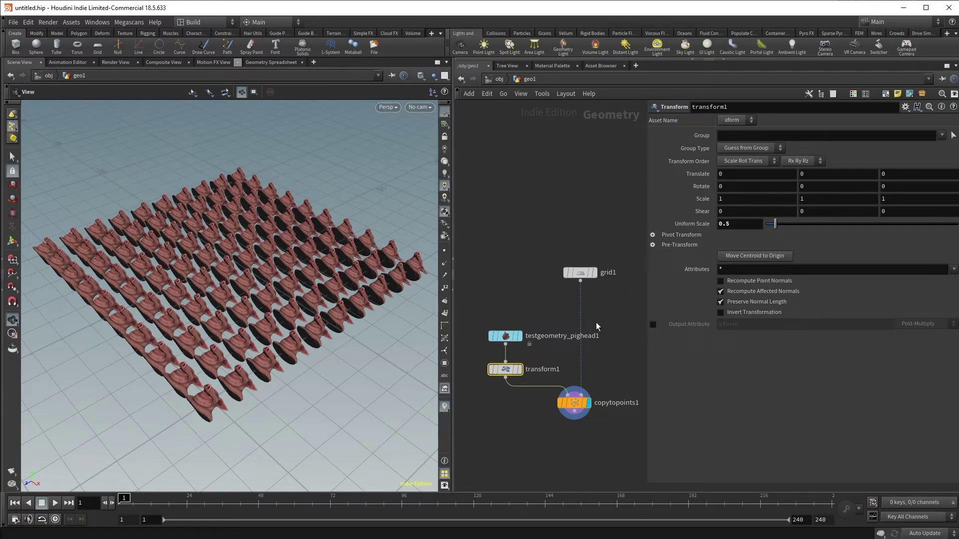
# Delete transform1 so the pig head feeds copytopoints1 directly
pyautogui.moveTo(591, 273)
pyautogui.moveTo(585, 274); pyautogui.dragTo(592, 274)
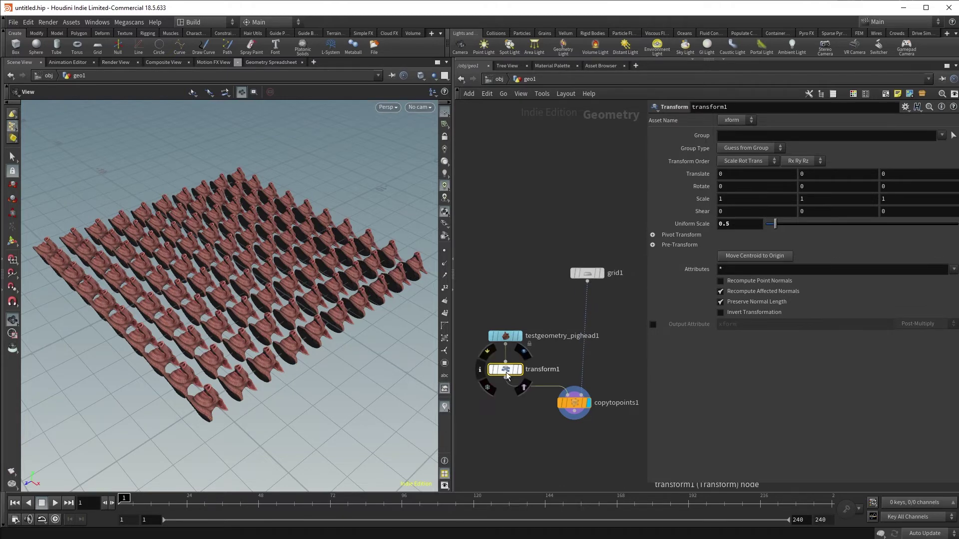
pyautogui.press('Delete')
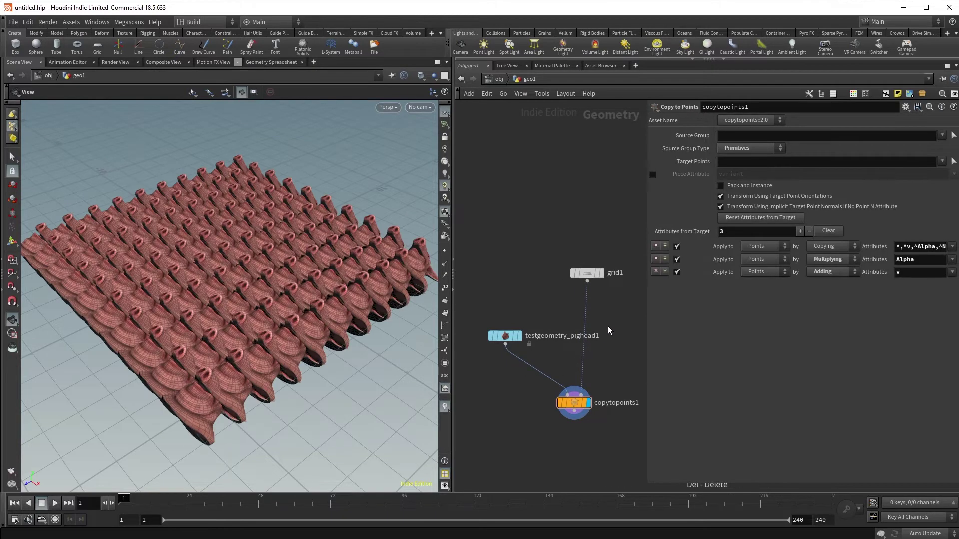
pyautogui.press('Tab')
# Insert Attribute Create after grid1 with attribute Name pscale and Value 0.5
pyautogui.write('attr')
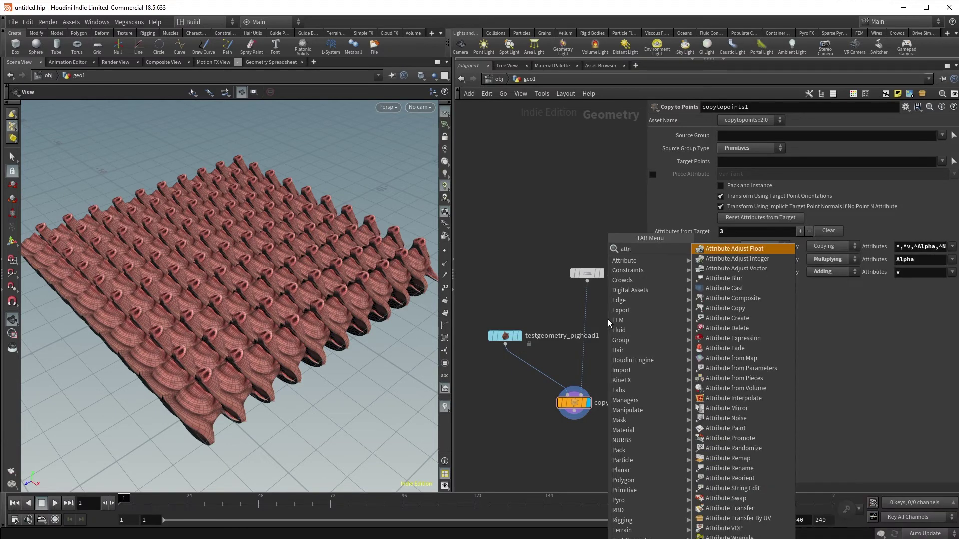
pyautogui.write('ibute creat')
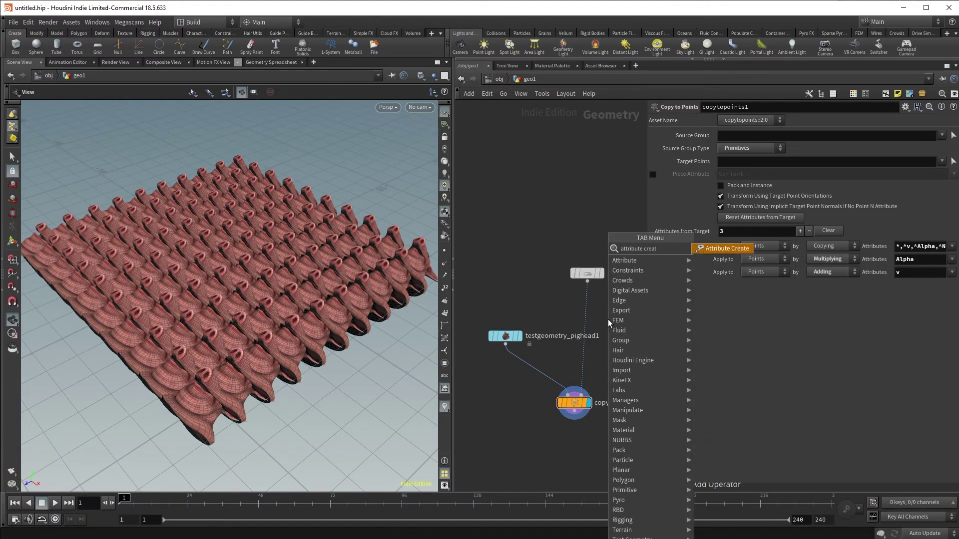
pyautogui.press('Return')
pyautogui.click(583, 311)
pyautogui.doubleClick(794, 186)
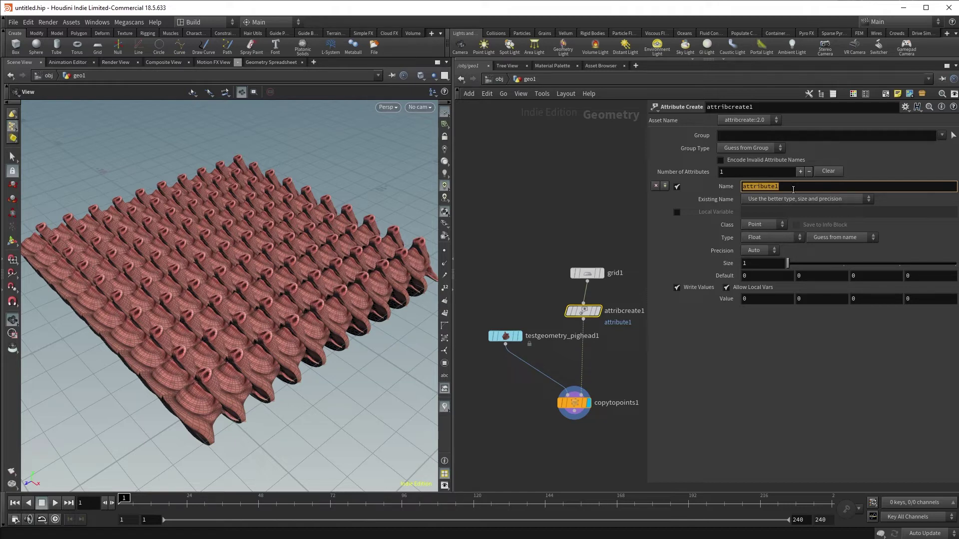
pyautogui.write('pscacle')
pyautogui.press('BackSpace')
pyautogui.press('BackSpace')
pyautogui.press('BackSpace')
pyautogui.write('le')
pyautogui.press('Return')
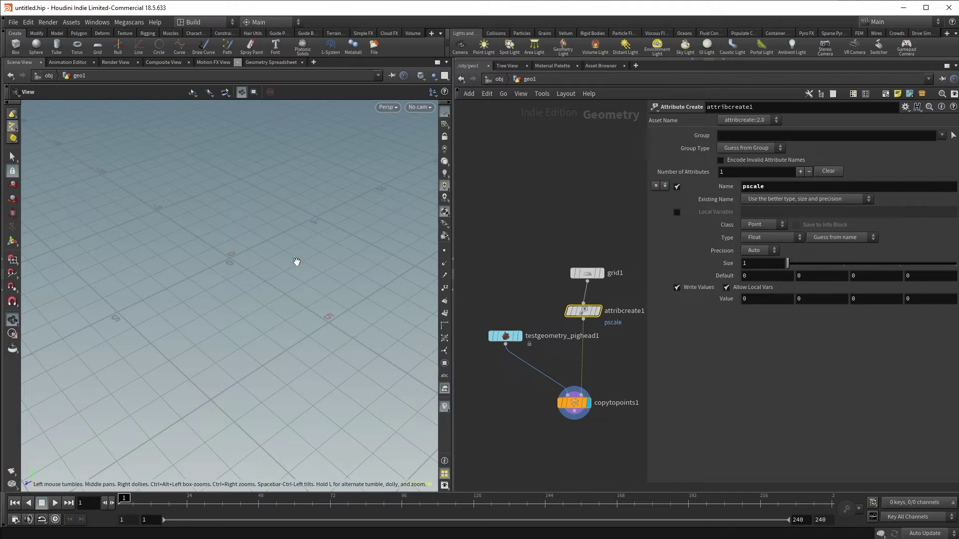
pyautogui.click(748, 300)
pyautogui.write('0.5')
pyautogui.press('Return')
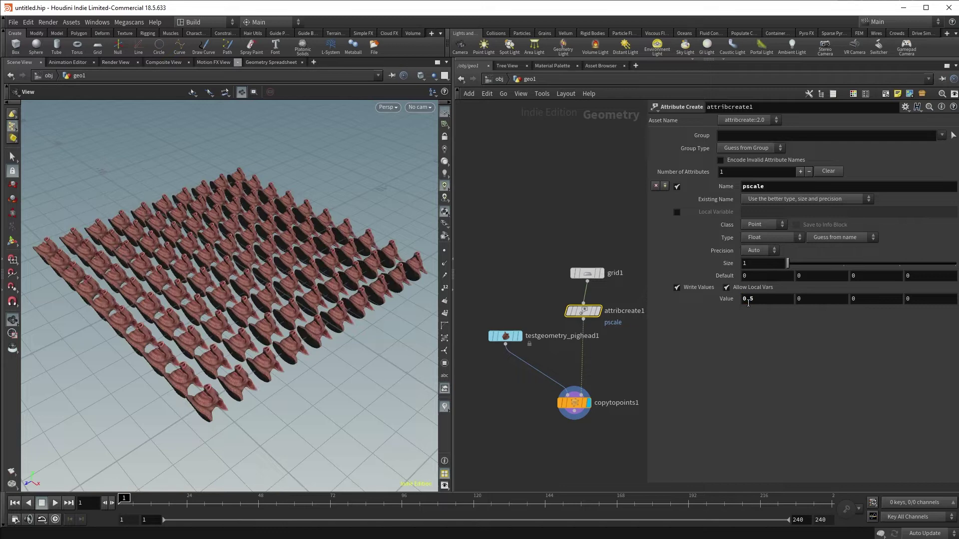
pyautogui.click(587, 274)
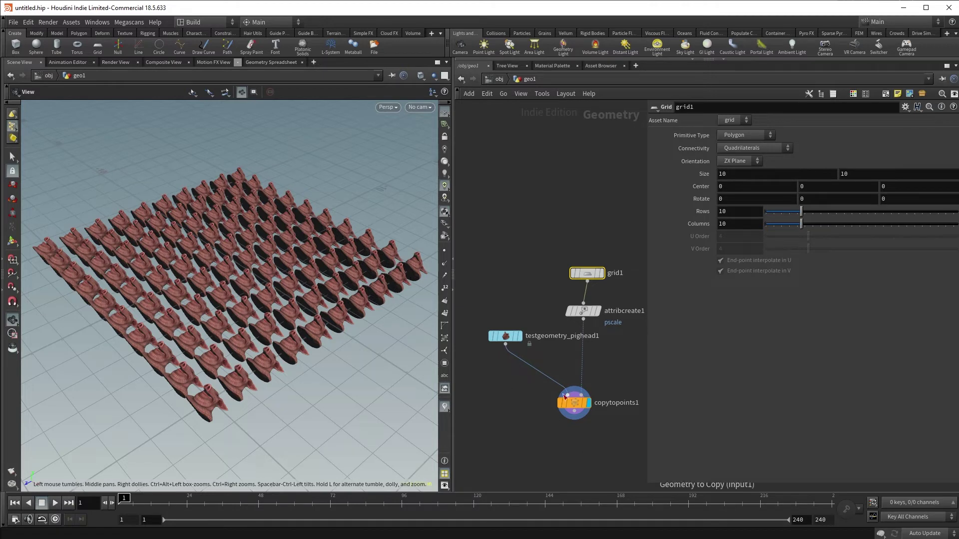
pyautogui.click(573, 408)
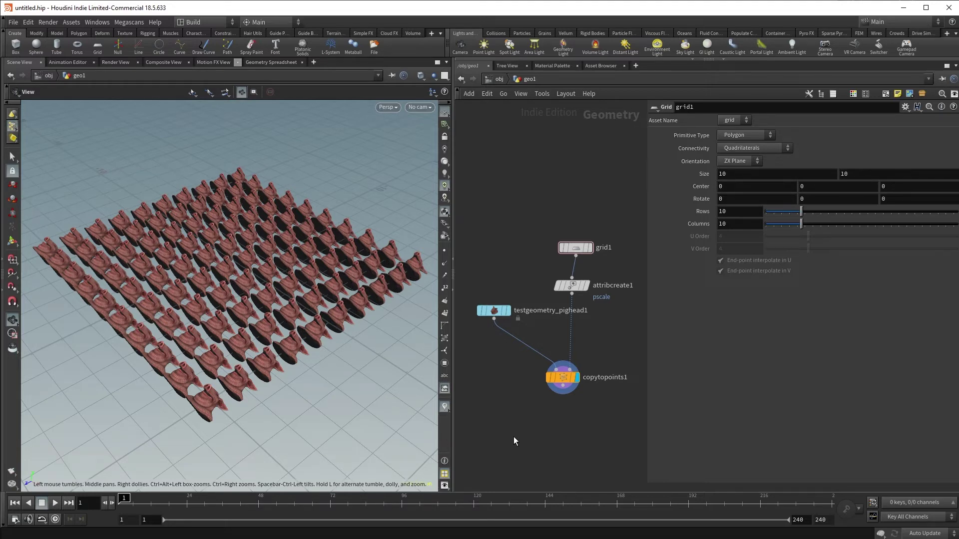
# Insert a Color node after attribcreate1 and set its Color Type to Random
pyautogui.click(599, 450)
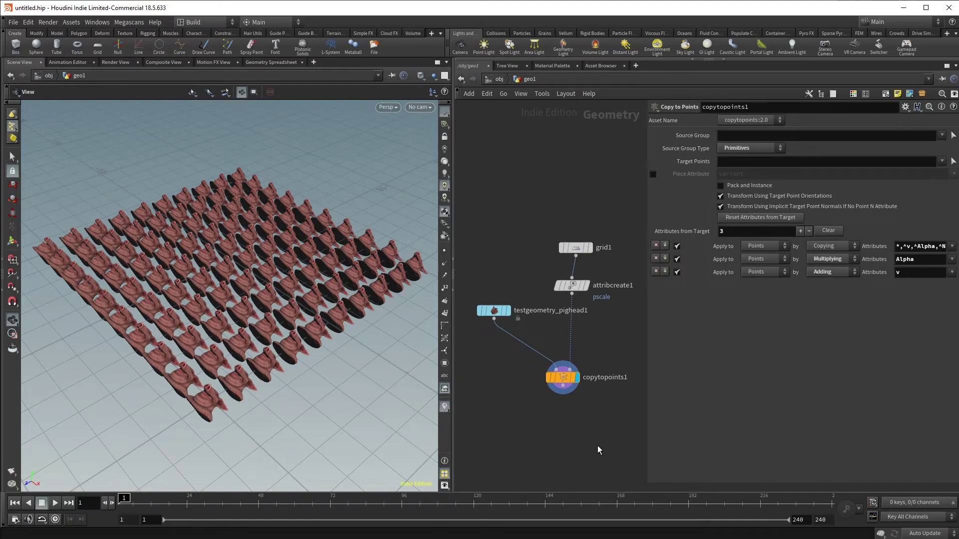
pyautogui.press('Tab')
pyautogui.write('col')
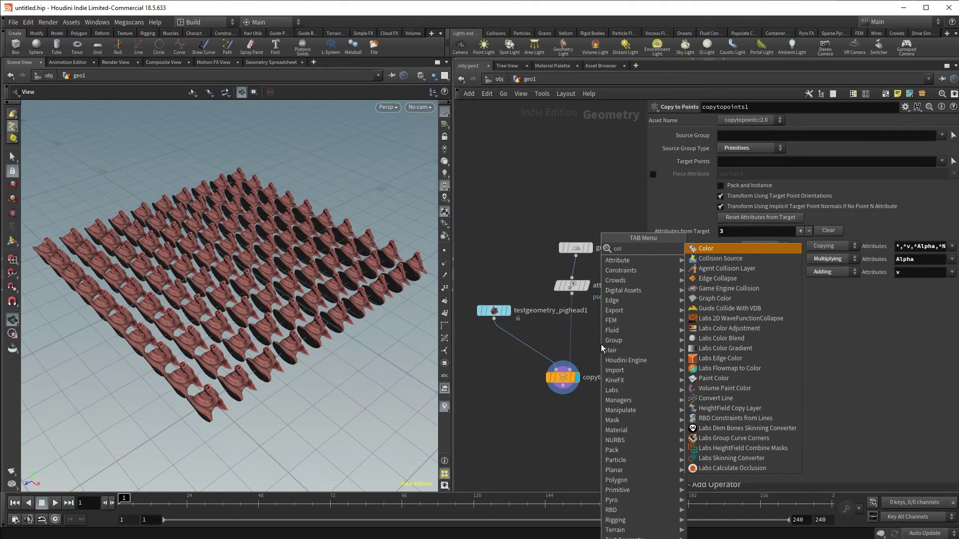
pyautogui.press('Return')
pyautogui.click(574, 323)
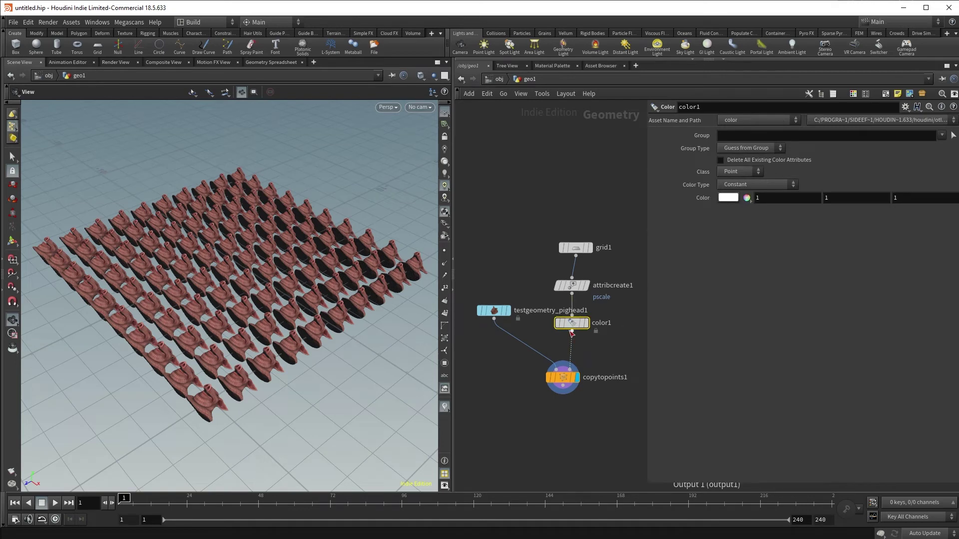
pyautogui.click(257, 61)
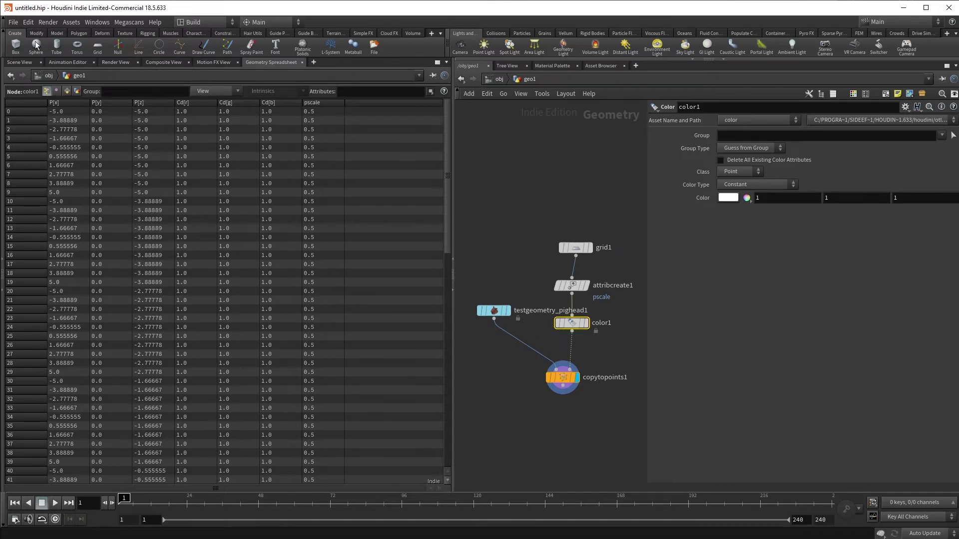
pyautogui.click(19, 62)
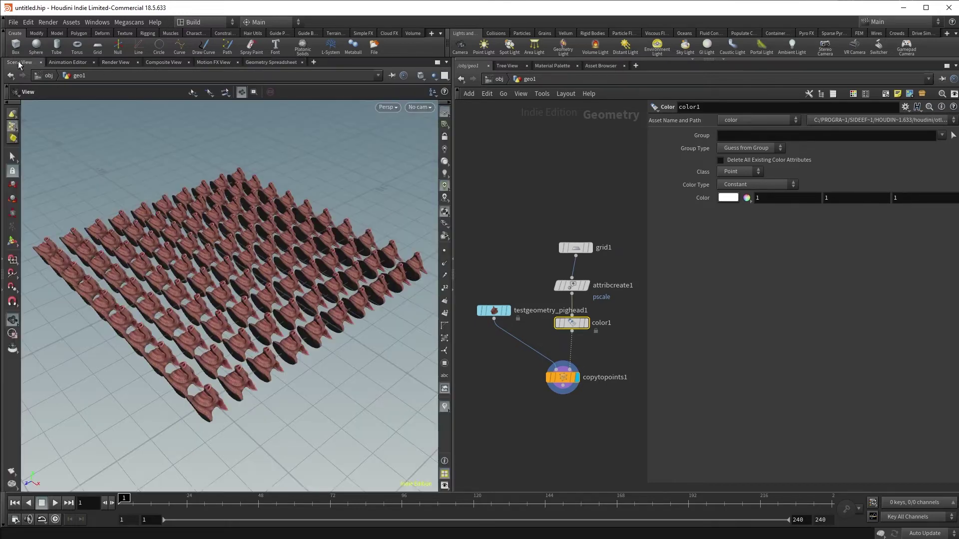
pyautogui.click(741, 186)
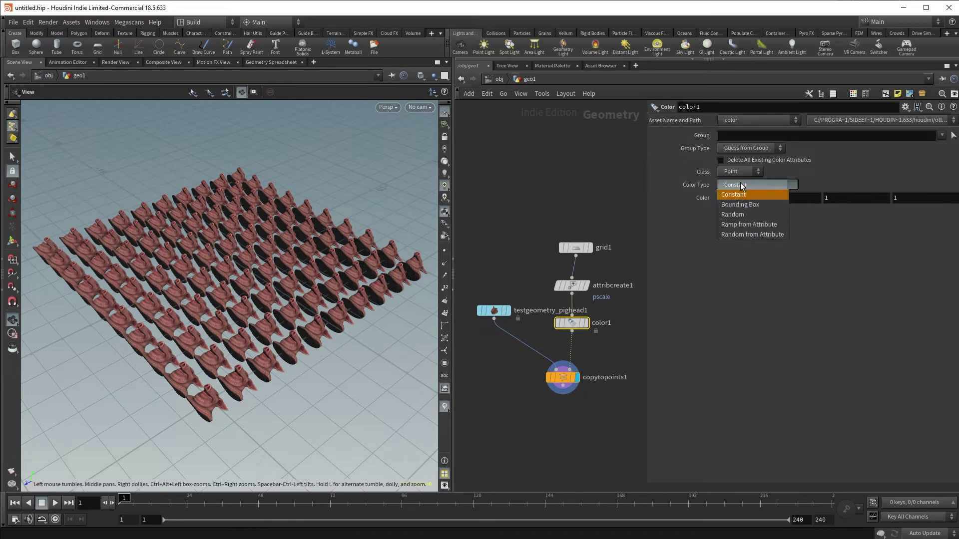
pyautogui.click(742, 214)
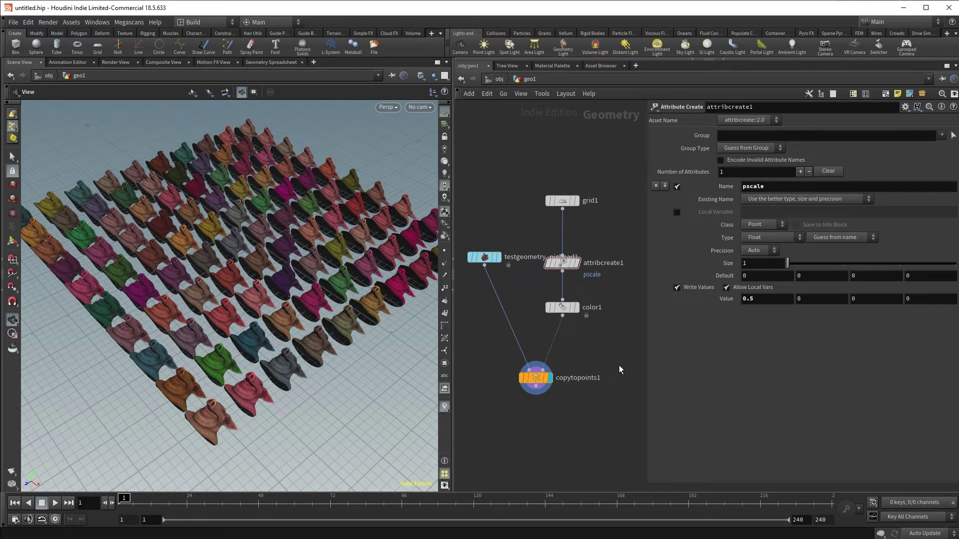
# Add a second attribute N on attribcreate1, Type Vector, Value 1, 0, 0
pyautogui.click(567, 264)
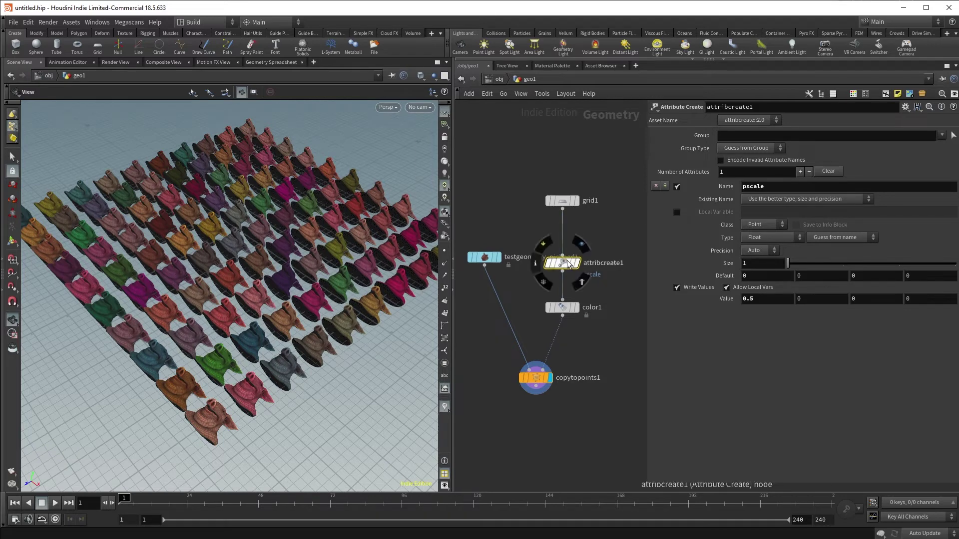
pyautogui.click(665, 185)
pyautogui.doubleClick(759, 188)
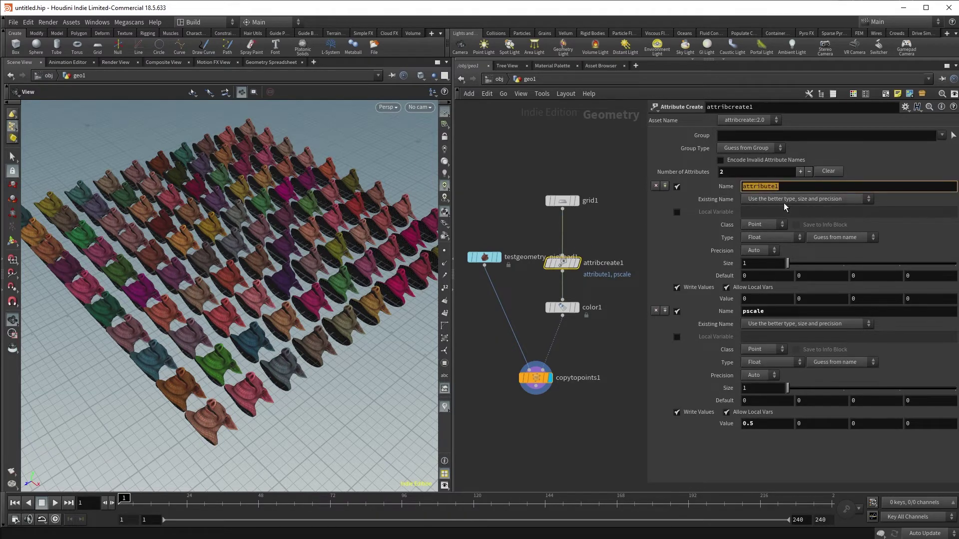
pyautogui.write('N')
pyautogui.press('Return')
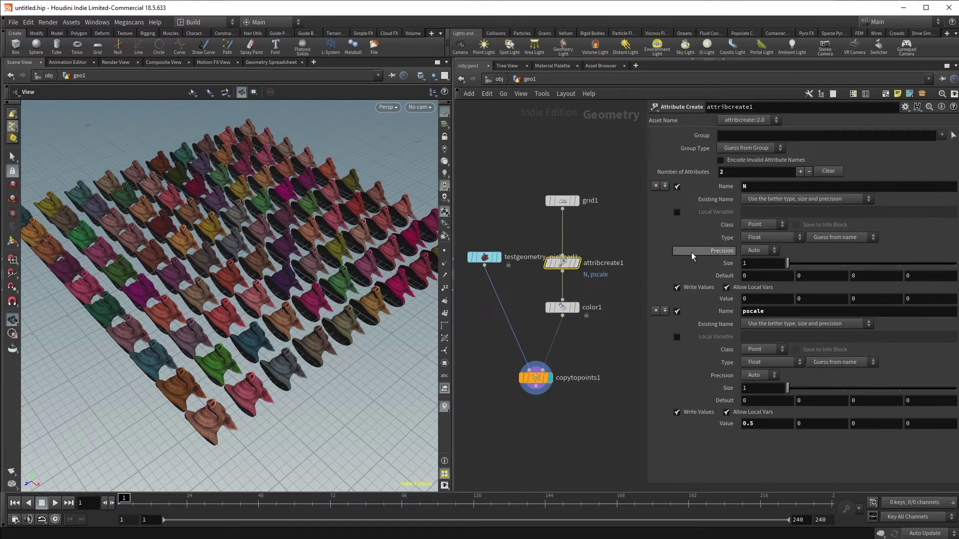
pyautogui.click(754, 239)
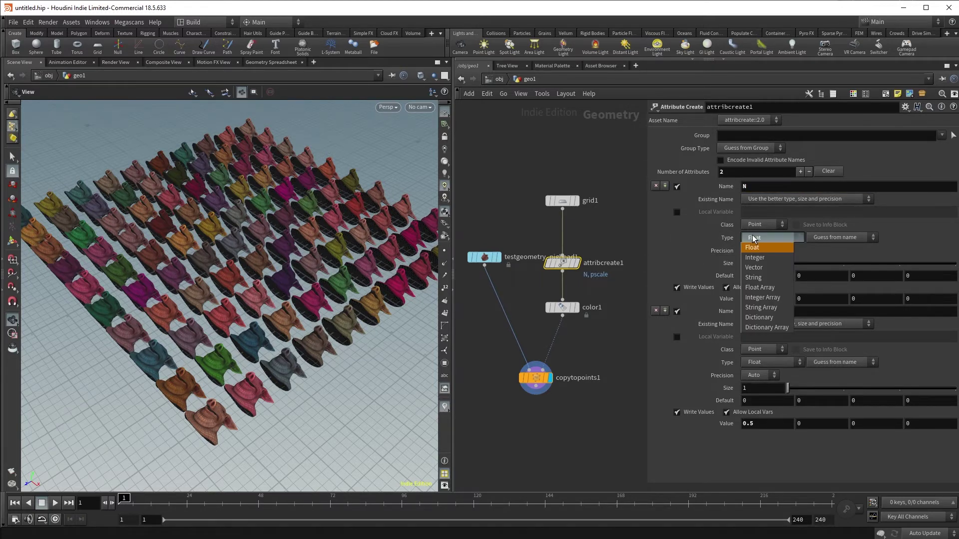
pyautogui.click(754, 267)
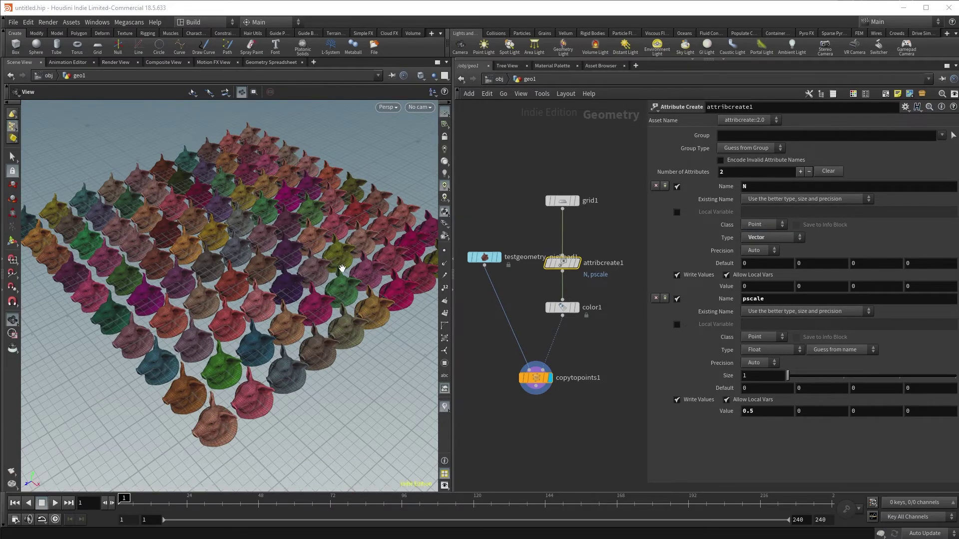
pyautogui.click(749, 185)
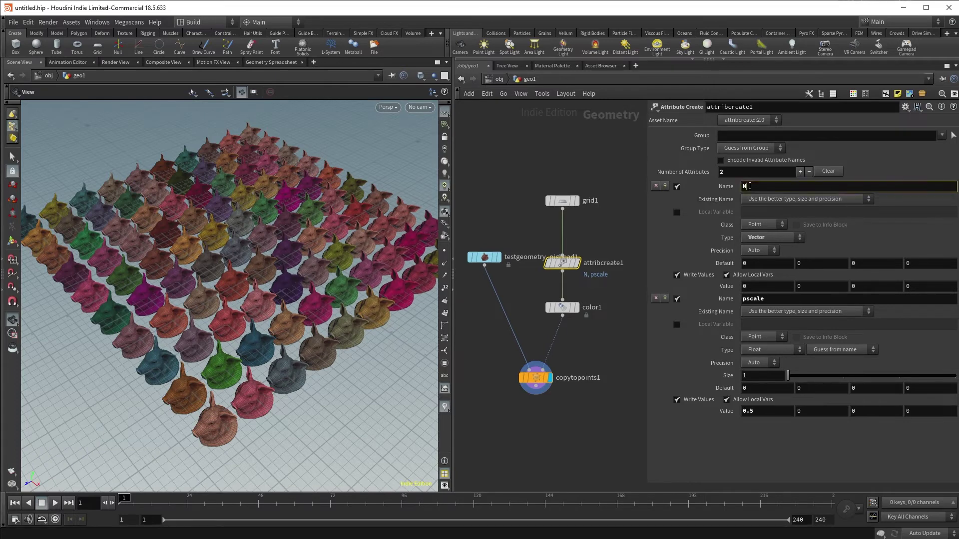
pyautogui.click(750, 287)
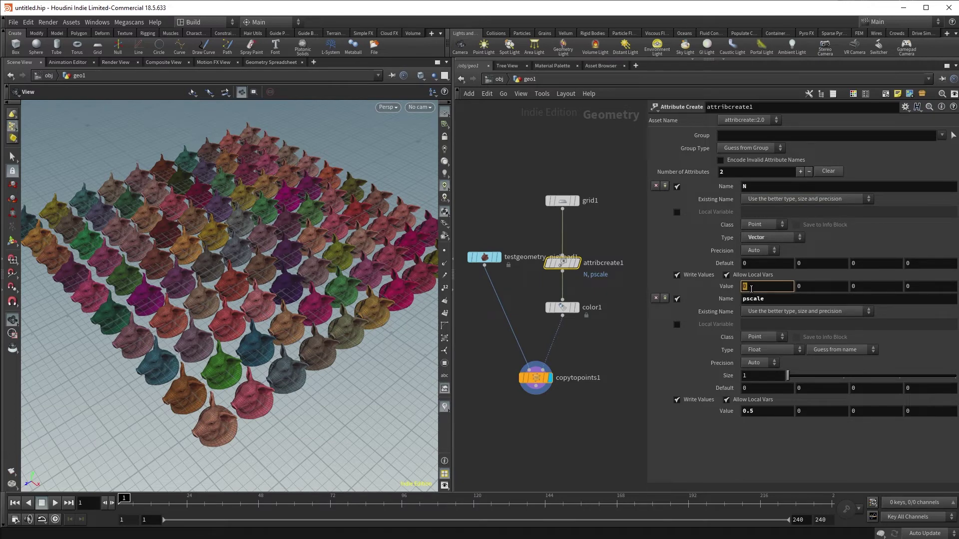
pyautogui.write('1')
pyautogui.press('Return')
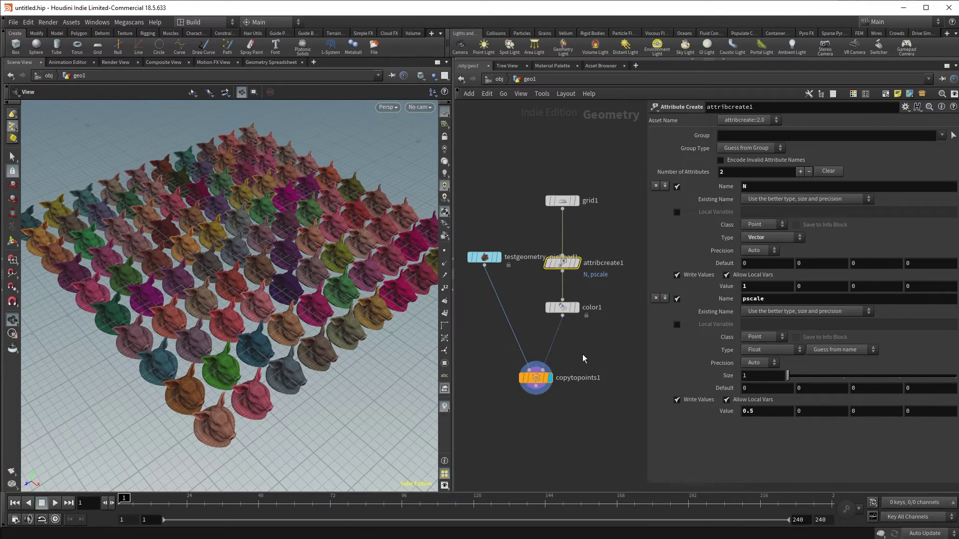
# Insert Attribute Randomize after color1 and change its Attribute Name from Cd to N
pyautogui.press('Tab')
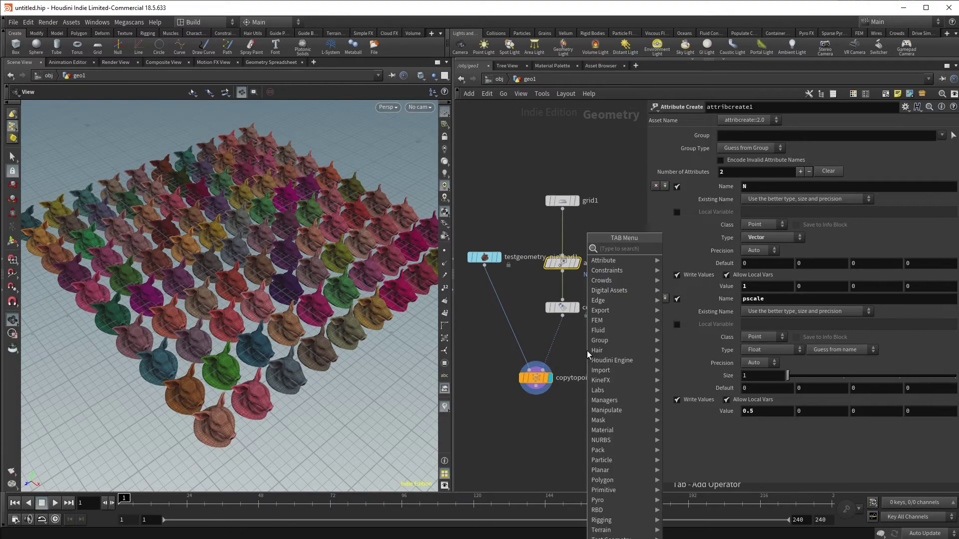
pyautogui.write('attribute')
pyautogui.press('Up')
pyautogui.press('Return')
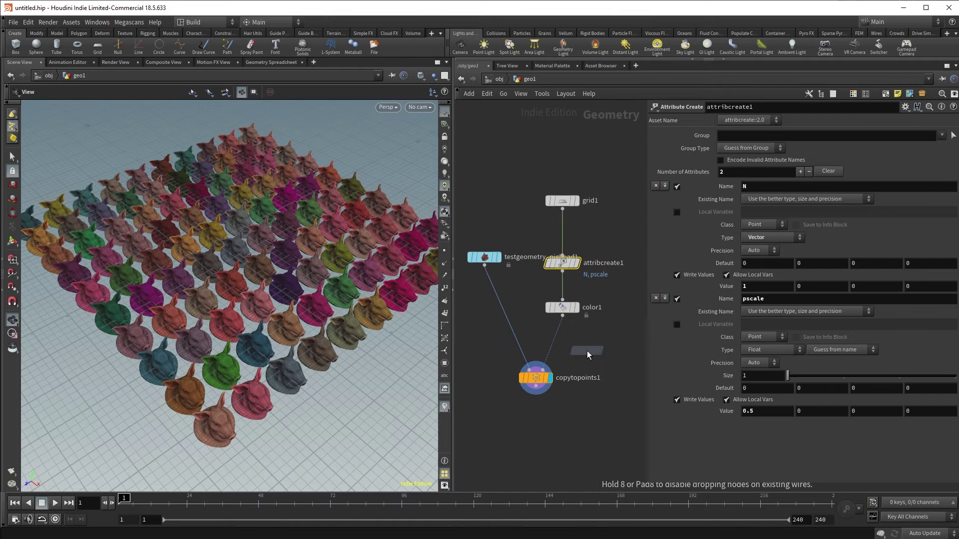
pyautogui.click(552, 350)
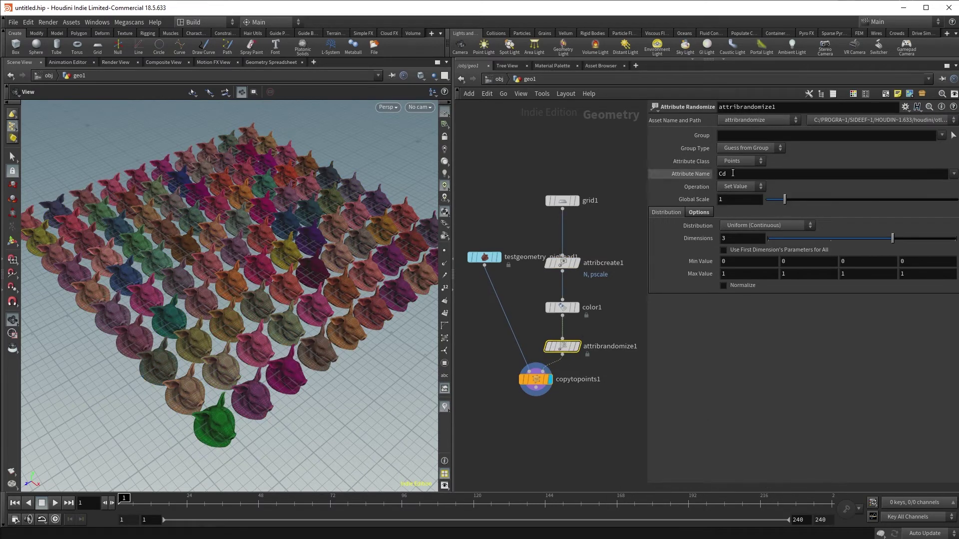
pyautogui.click(733, 173)
pyautogui.write('N')
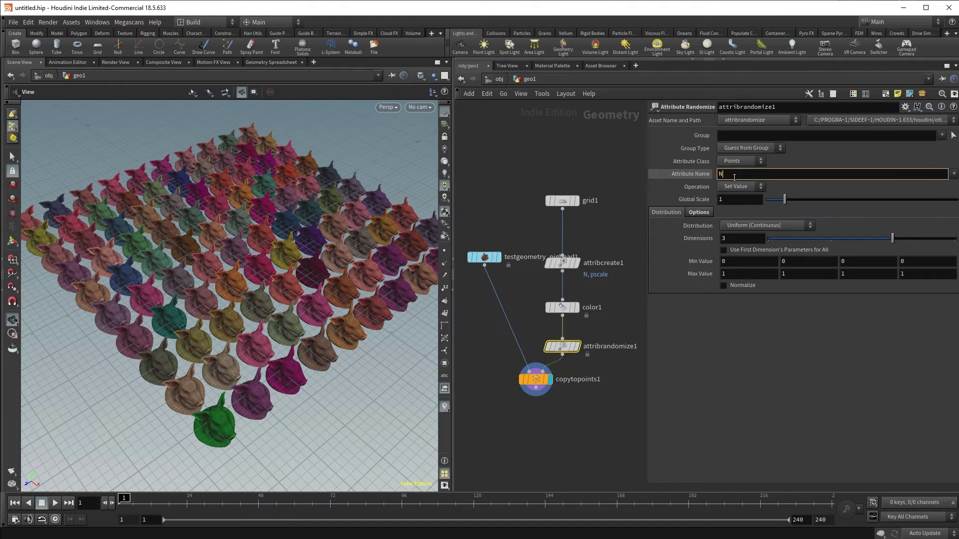
pyautogui.press('Return')
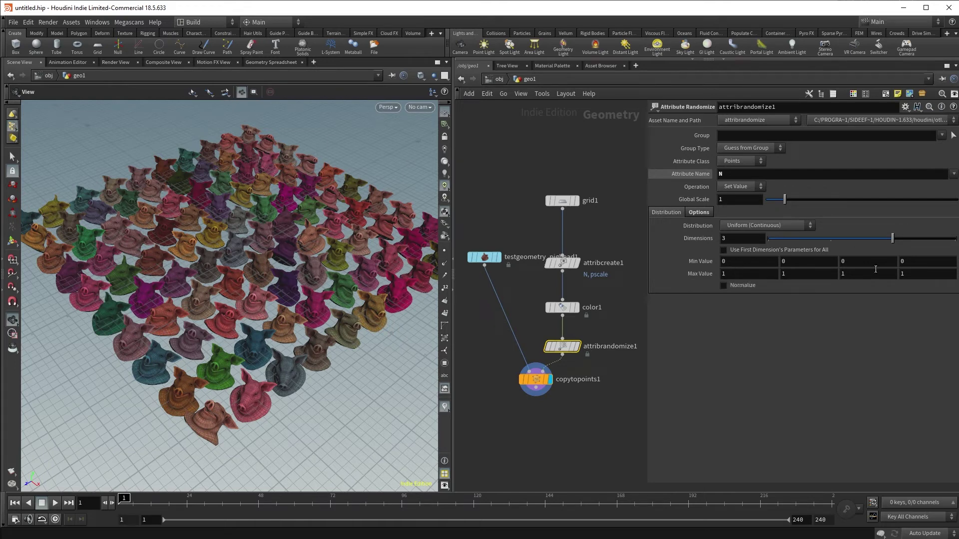
# Set attribrandomize1's Distribution to Direction or Orientation
pyautogui.click(742, 264)
pyautogui.click(804, 262)
pyautogui.click(851, 260)
pyautogui.click(769, 348)
pyautogui.click(799, 226)
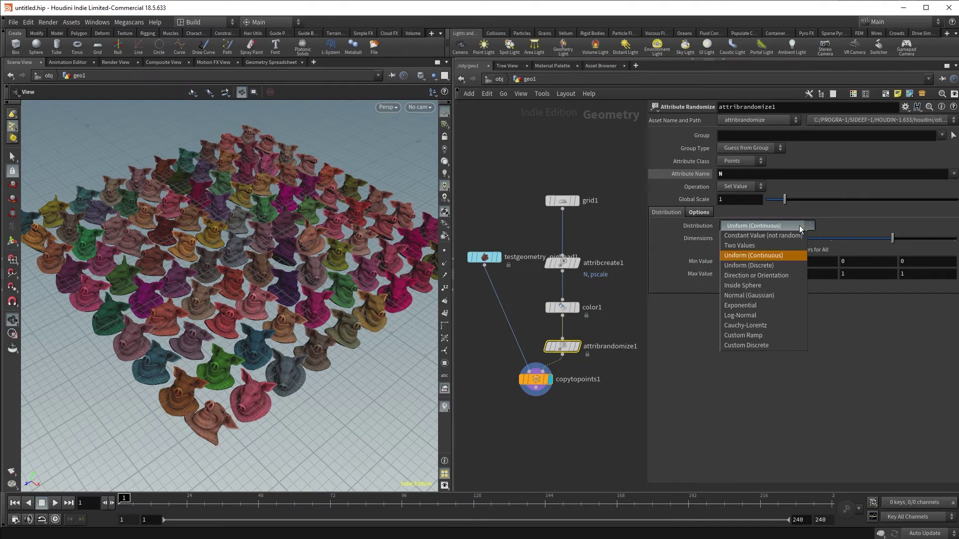
pyautogui.click(777, 277)
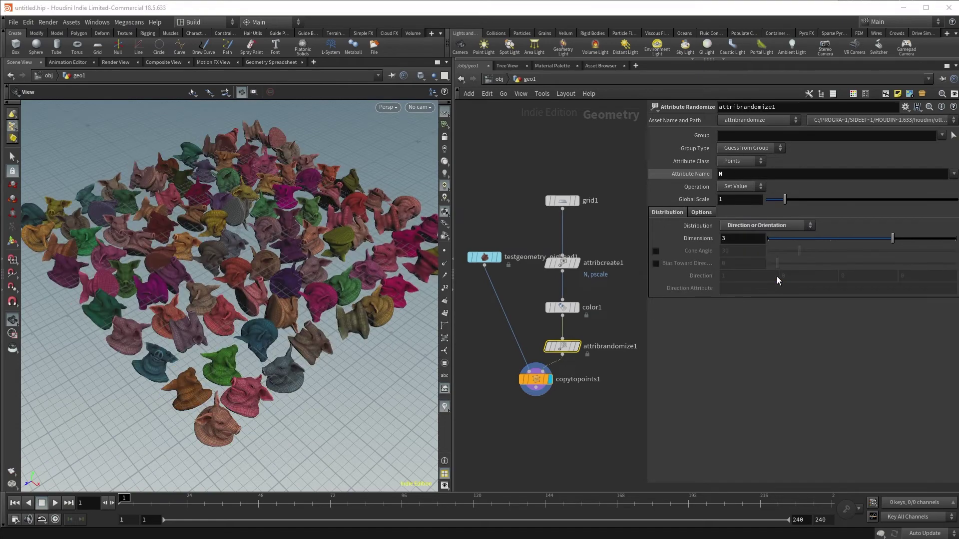
# Enable Use Cone Angle, set Direction to 0, 1, 0, and narrow the cone to about 21.7
pyautogui.click(655, 252)
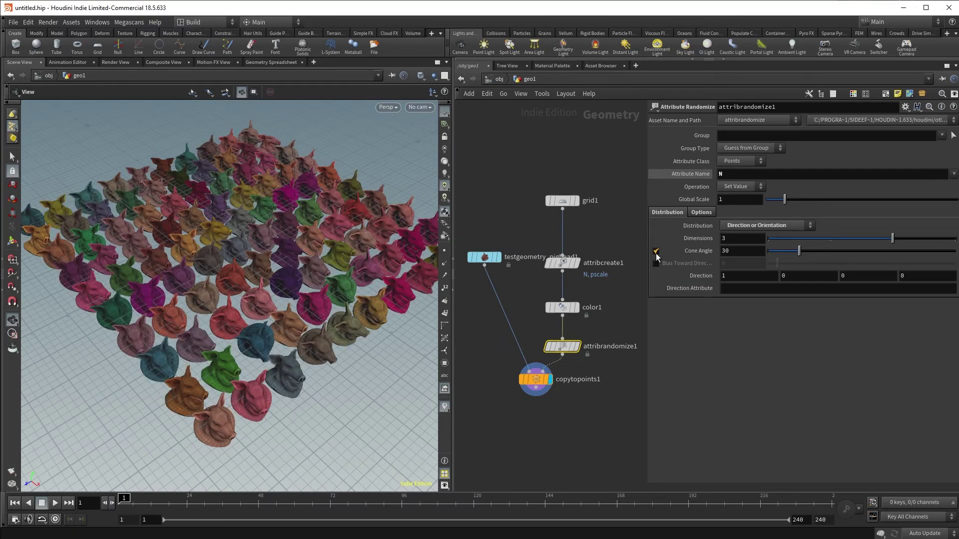
pyautogui.click(741, 276)
pyautogui.write('0')
pyautogui.press('Tab')
pyautogui.press('Return')
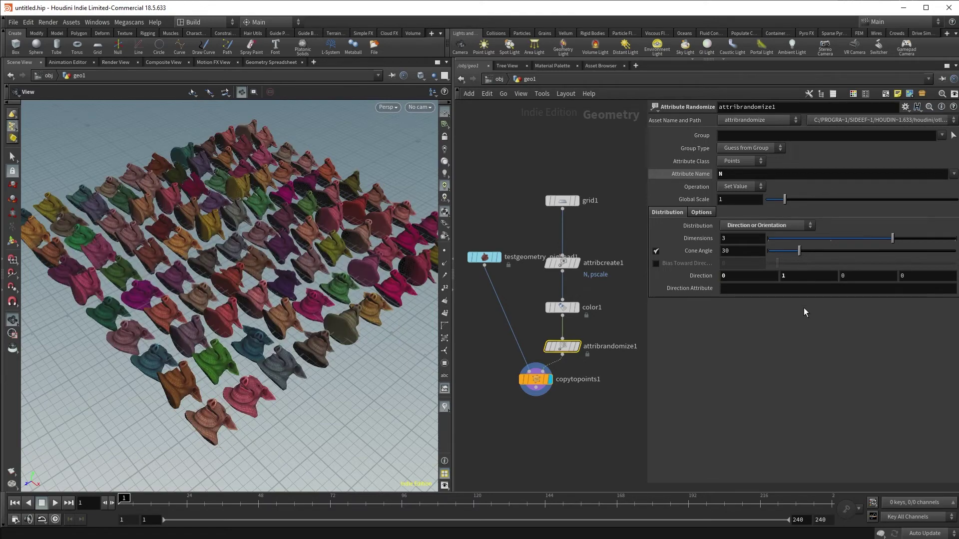
pyautogui.moveTo(799, 252); pyautogui.dragTo(847, 245)
# Select copytopoints1 and display its node info with point and memory statistics
pyautogui.moveTo(539, 384); pyautogui.dragTo(528, 397)
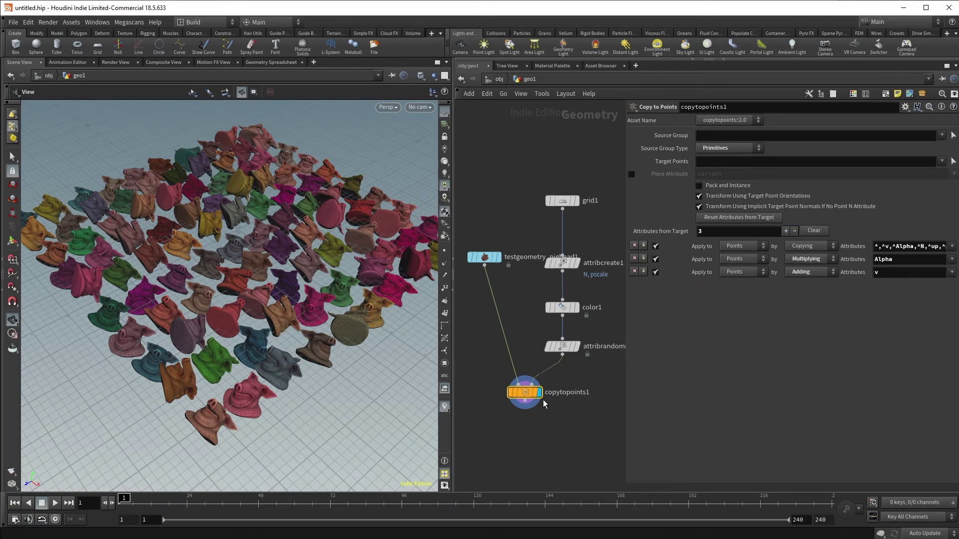
pyautogui.middleClick(524, 394)
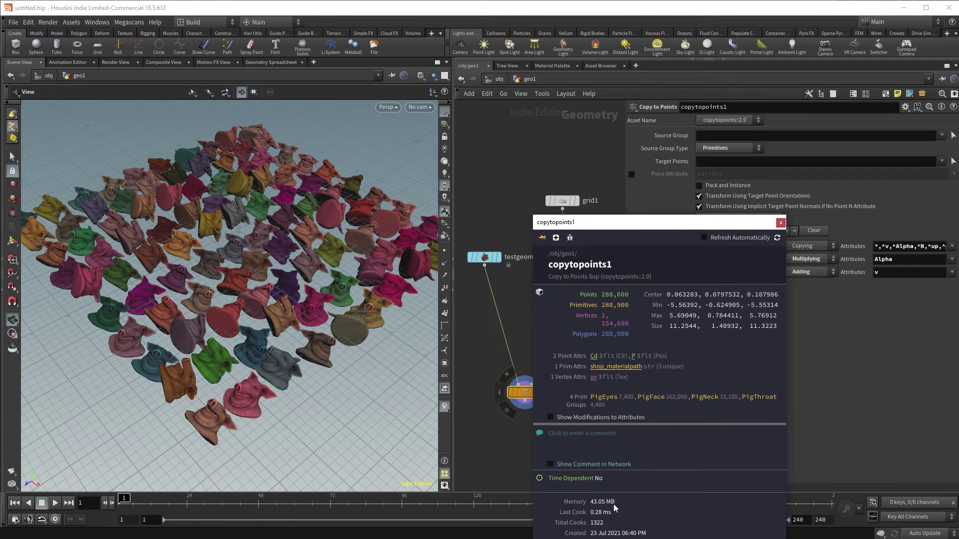
pyautogui.moveTo(678, 223); pyautogui.dragTo(663, 155)
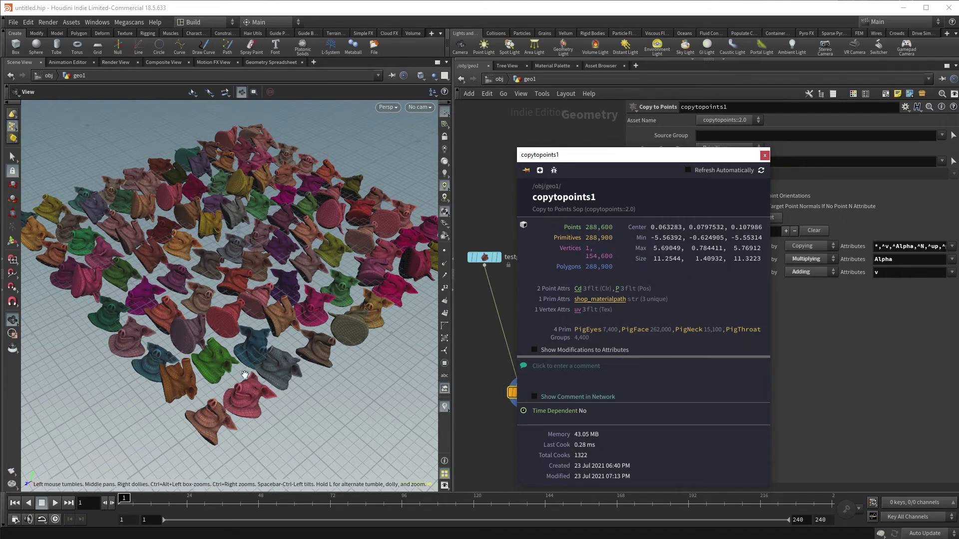
# Enable Pack and Instance on copytopoints1 and compare its statistics again
pyautogui.click(765, 155)
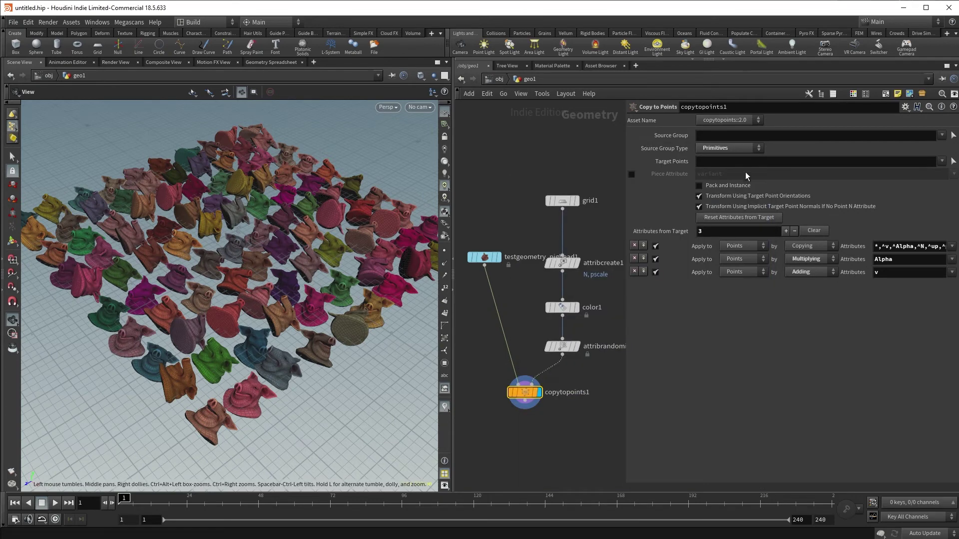
pyautogui.click(699, 187)
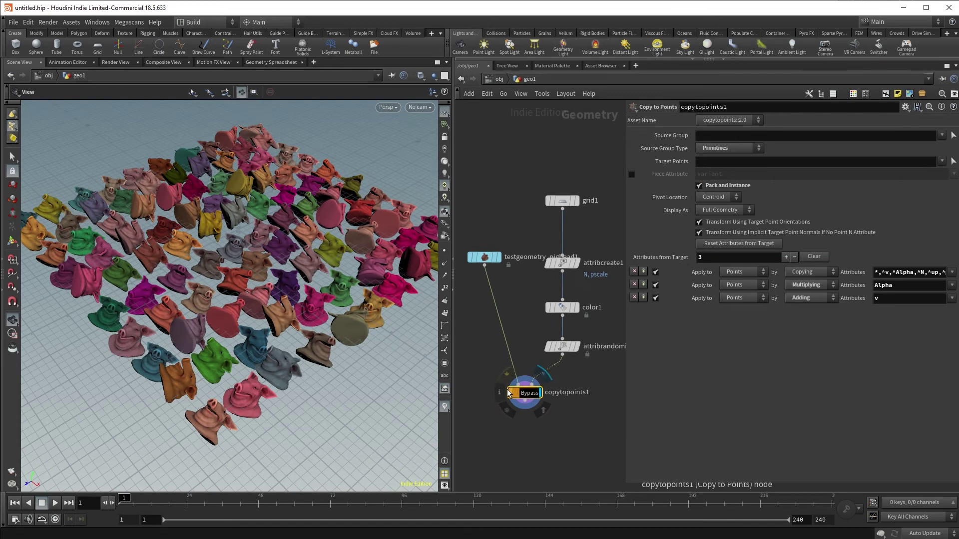
pyautogui.middleClick(524, 396)
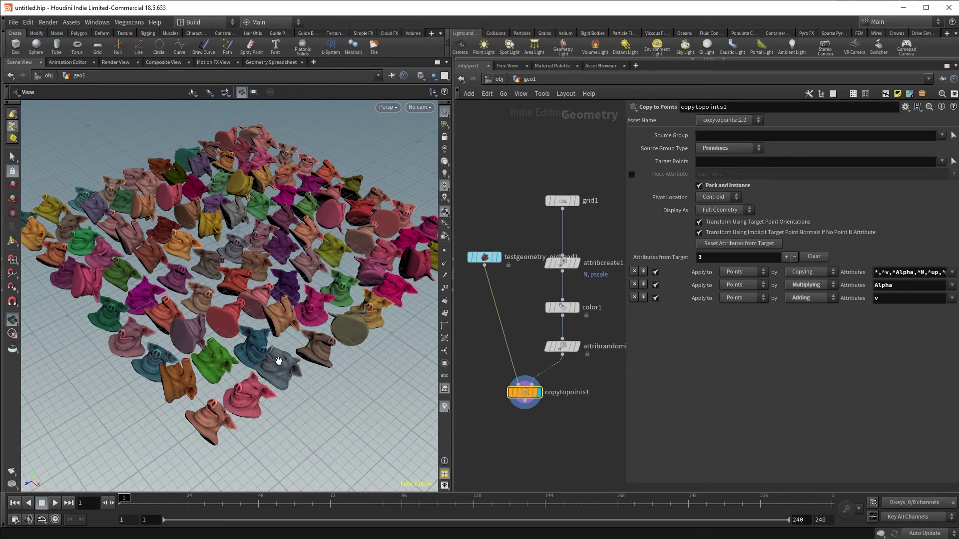
# In Top view, turn Pack and Instance off and box-select the right-edge head's primitives
pyautogui.hotkey('space', '2')
pyautogui.rightClick(10, 127)
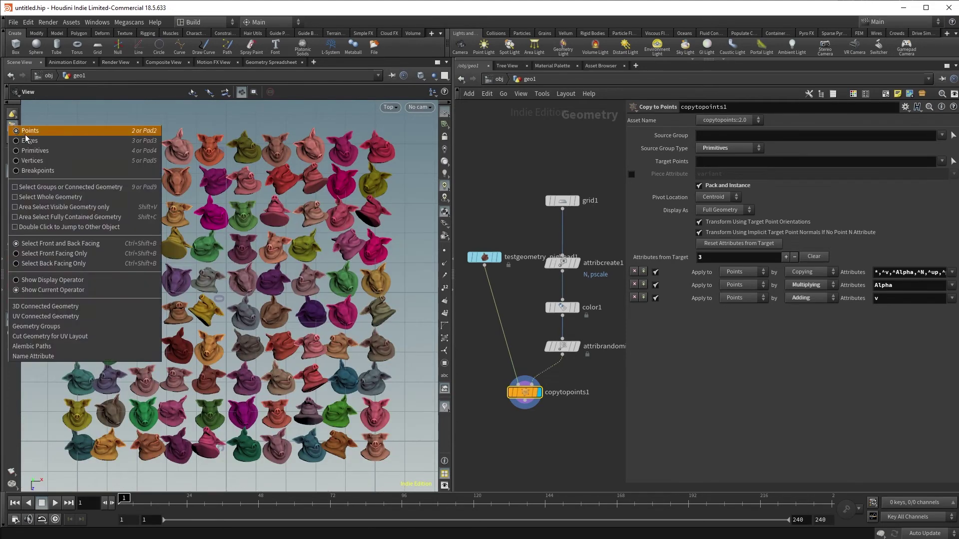
pyautogui.press('Escape')
pyautogui.press('s')
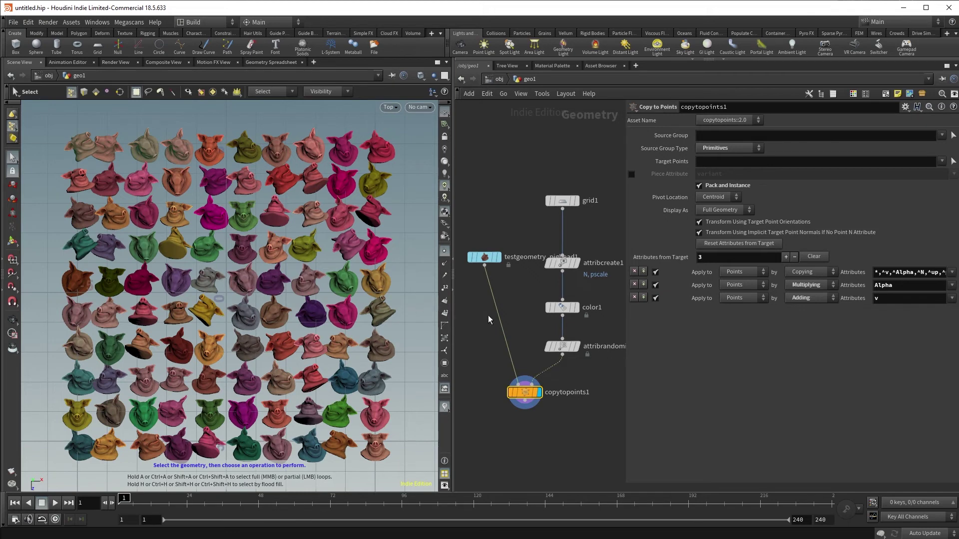
pyautogui.click(710, 187)
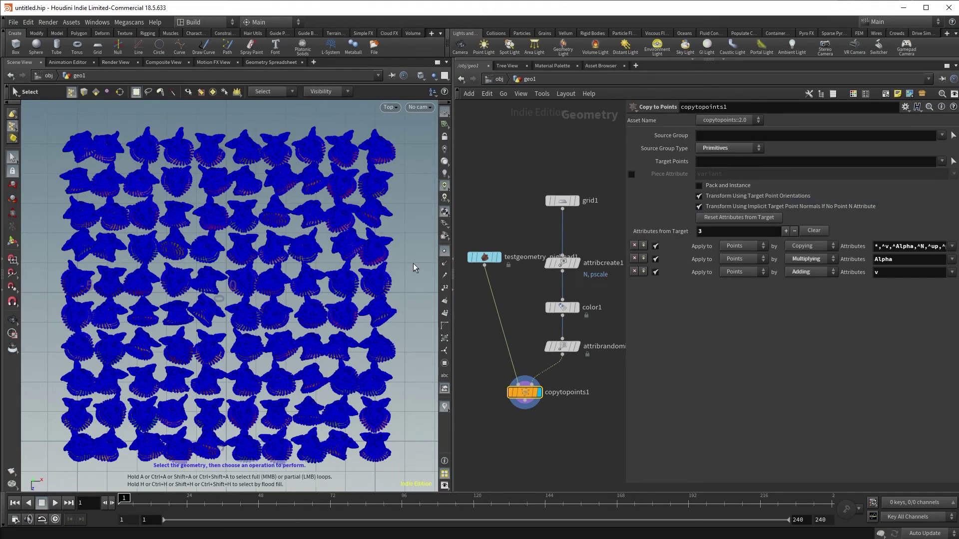
pyautogui.moveTo(413, 263); pyautogui.dragTo(377, 333)
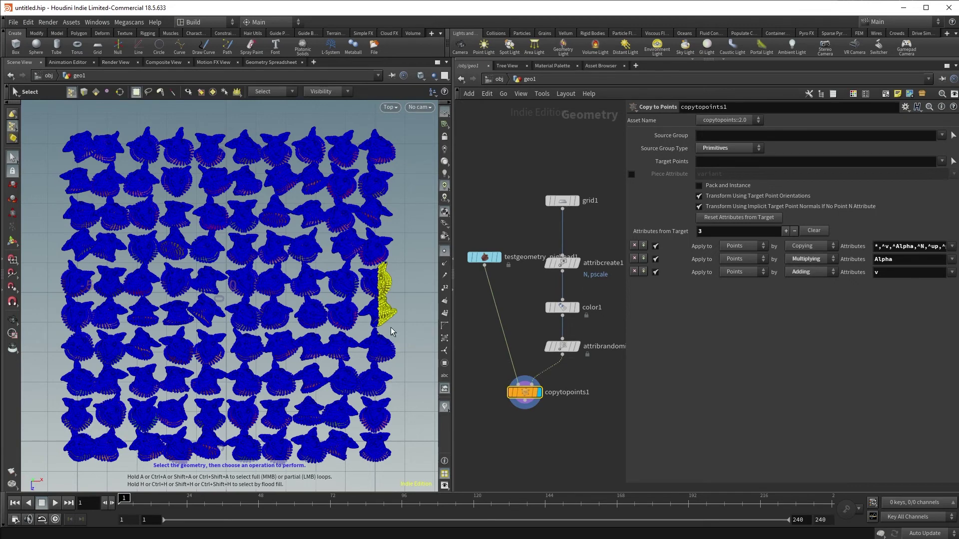